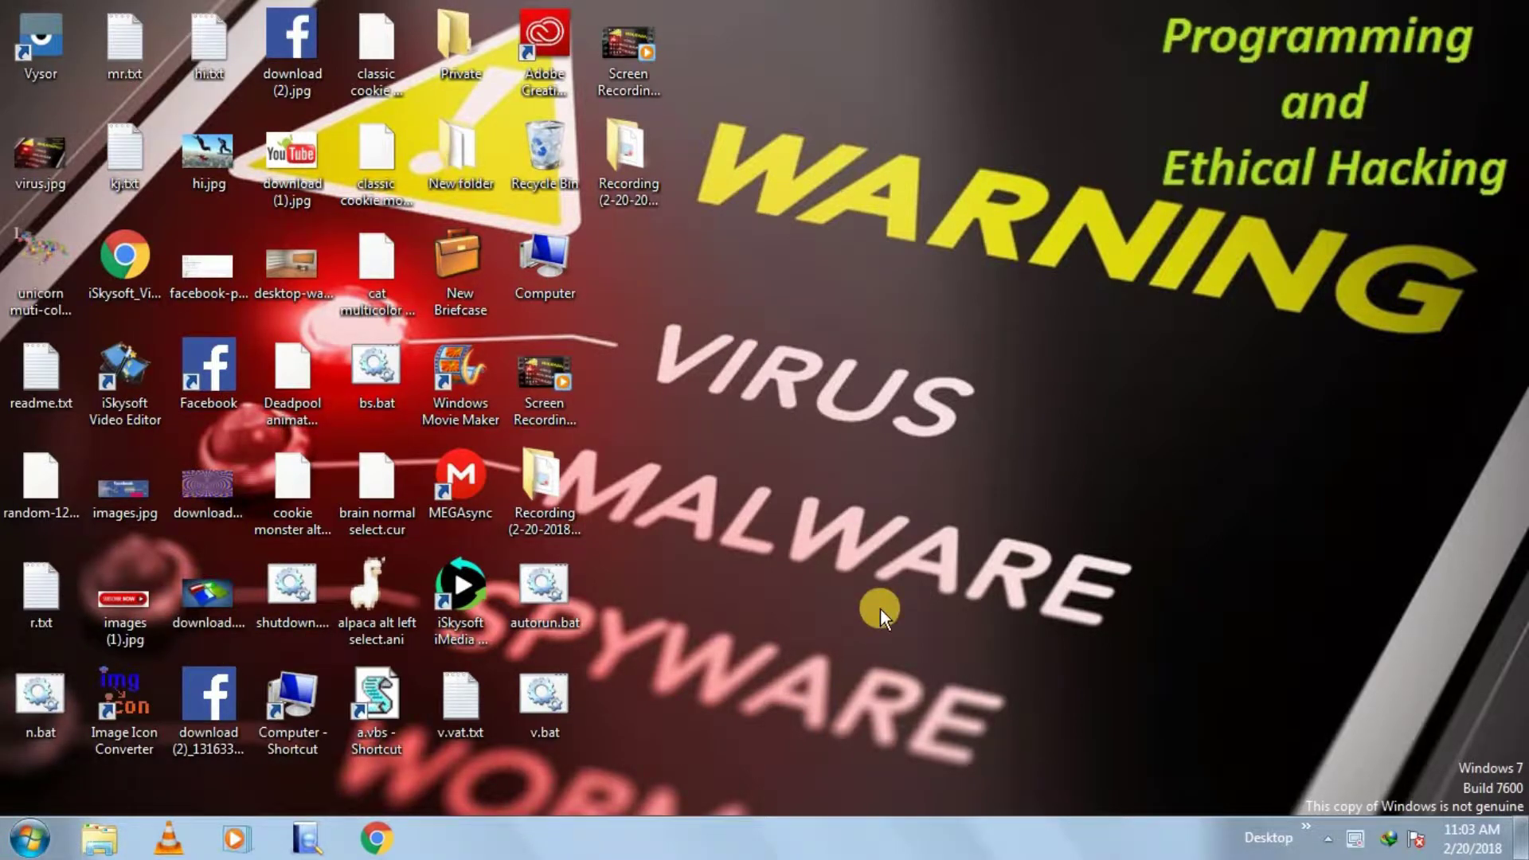
Step: Open the Downloads folder inside the user's profile folder on Local Disk (C:)
key("super+e")
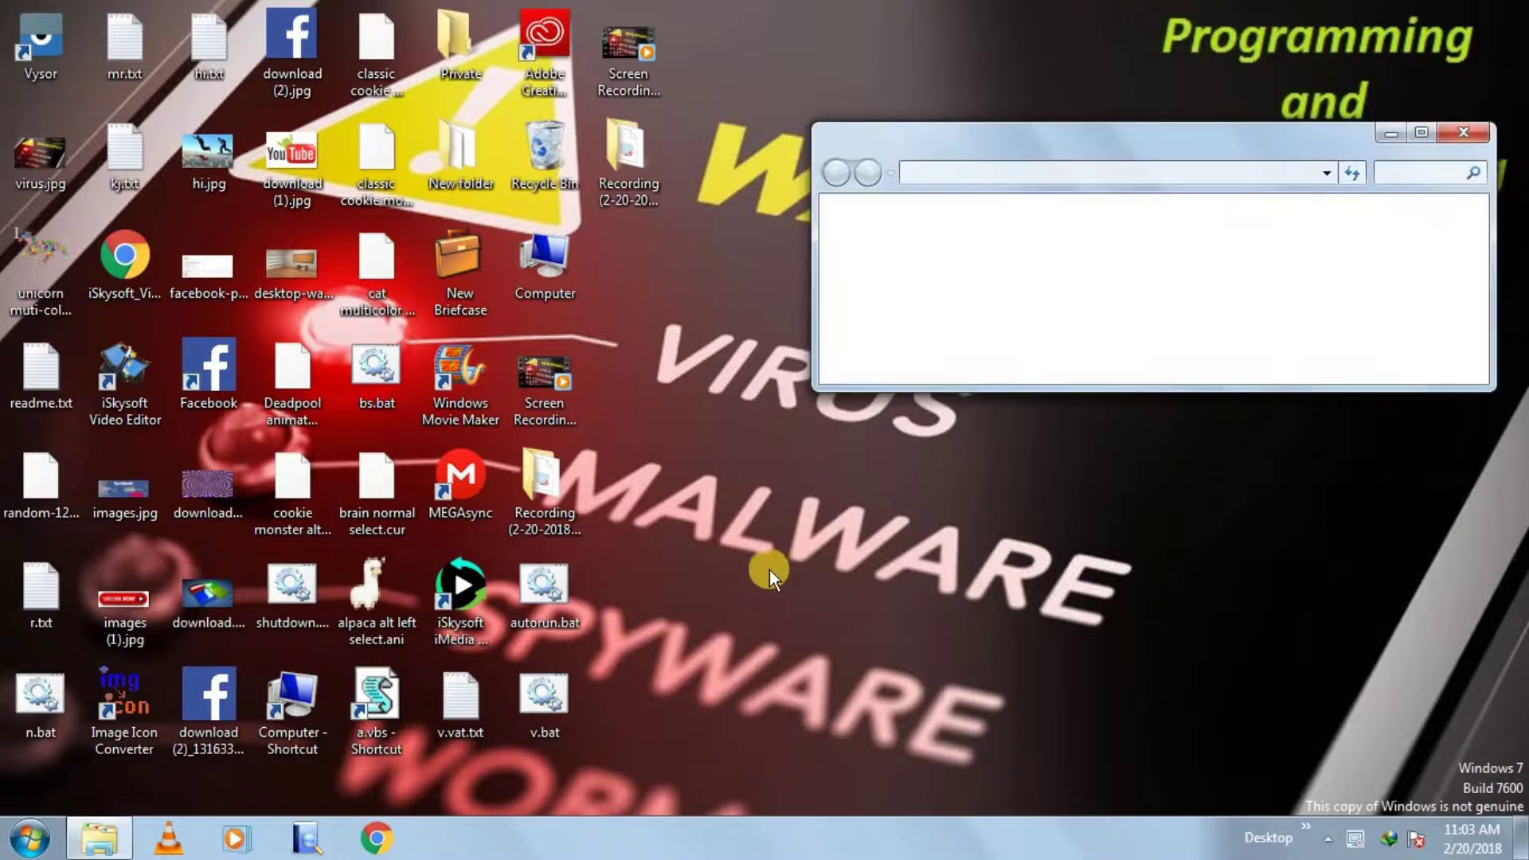
left_click(1030, 305)
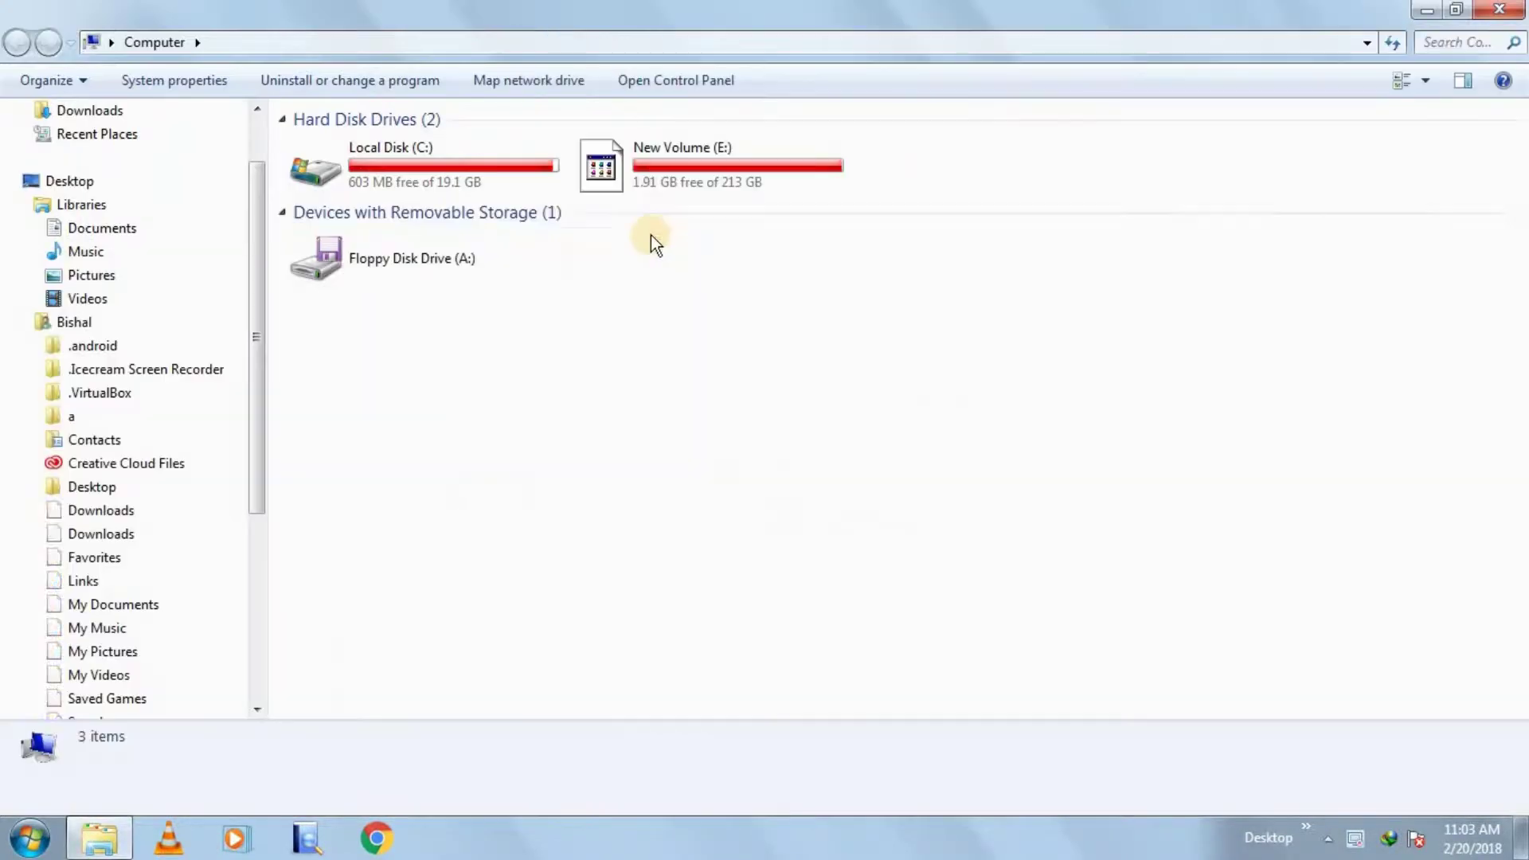
double_click(522, 172)
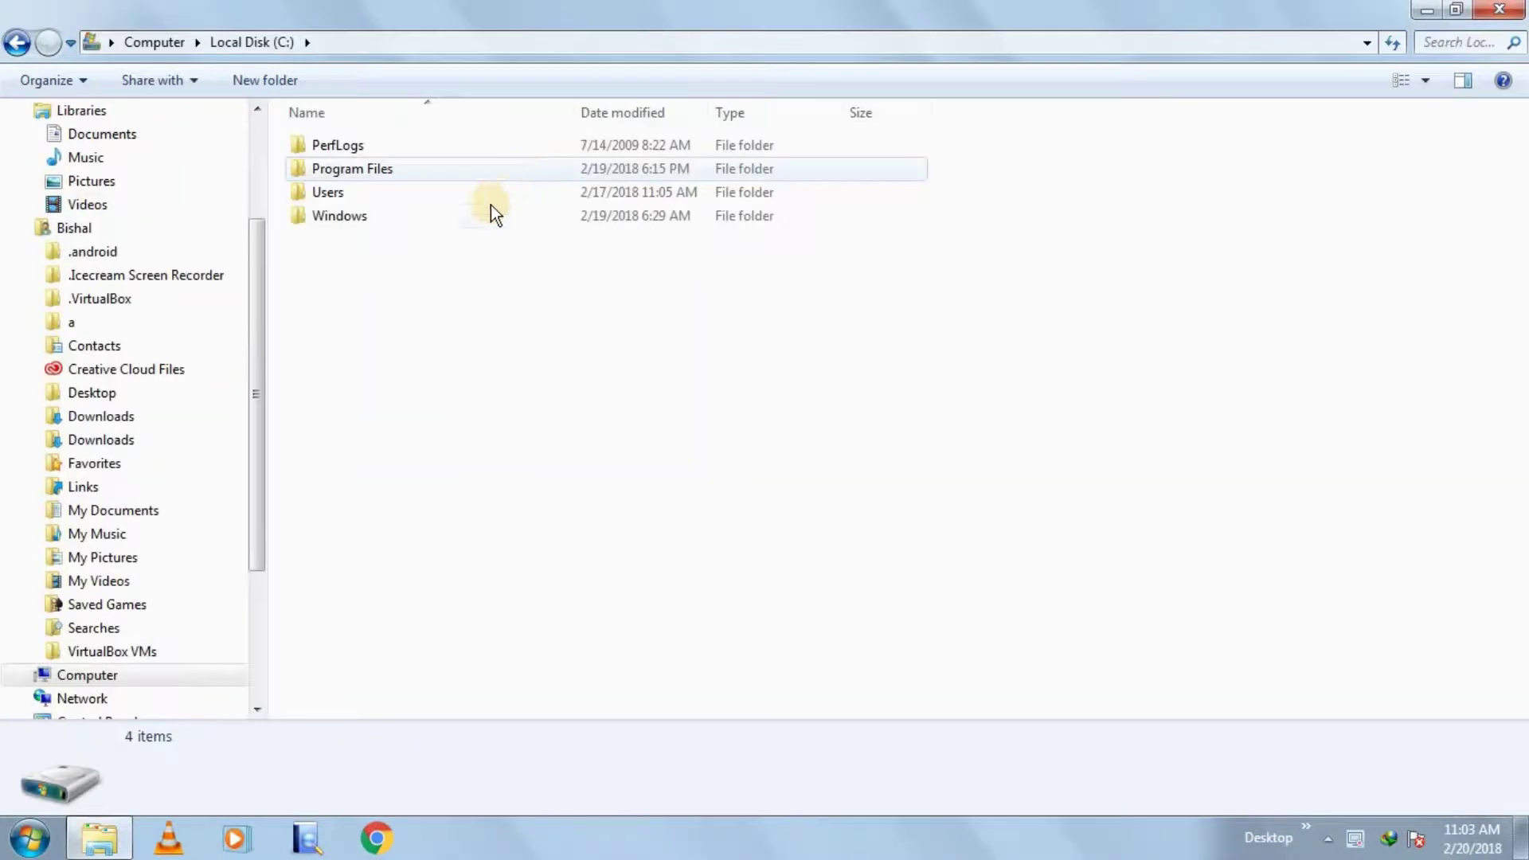
double_click(446, 196)
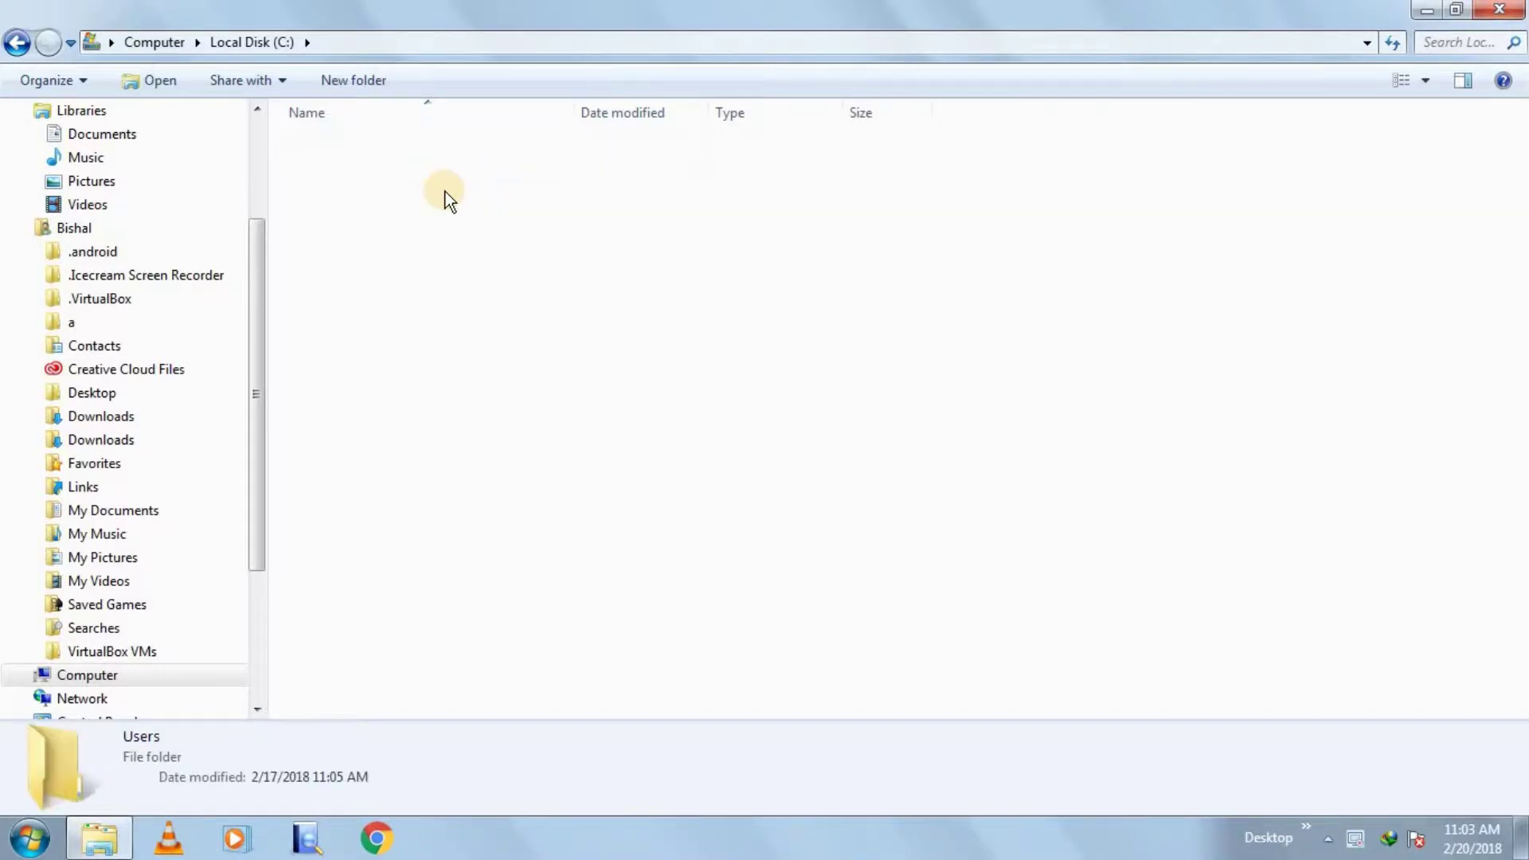
double_click(457, 164)
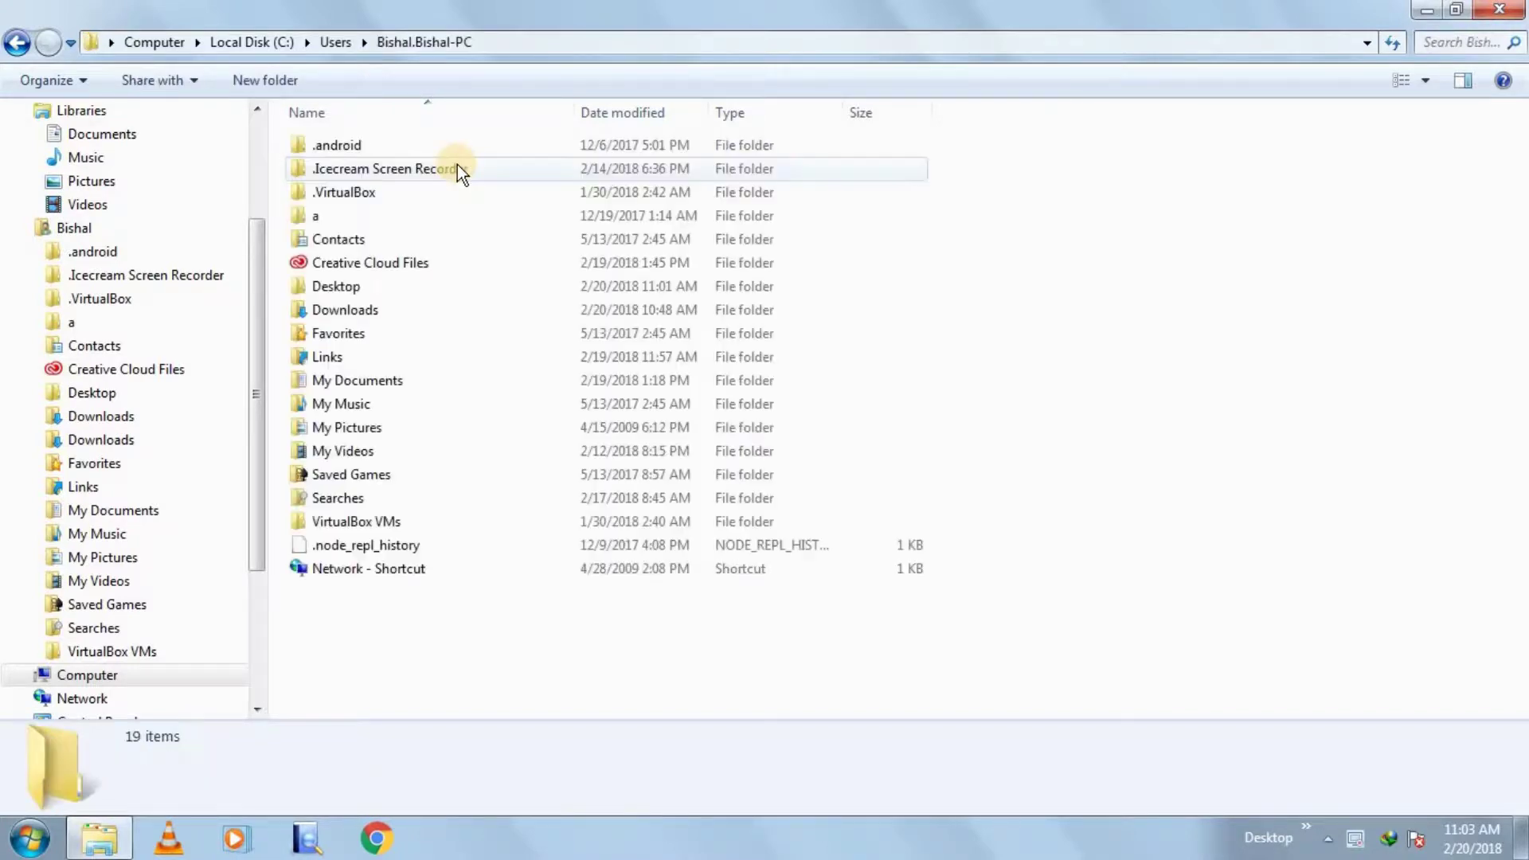
double_click(385, 308)
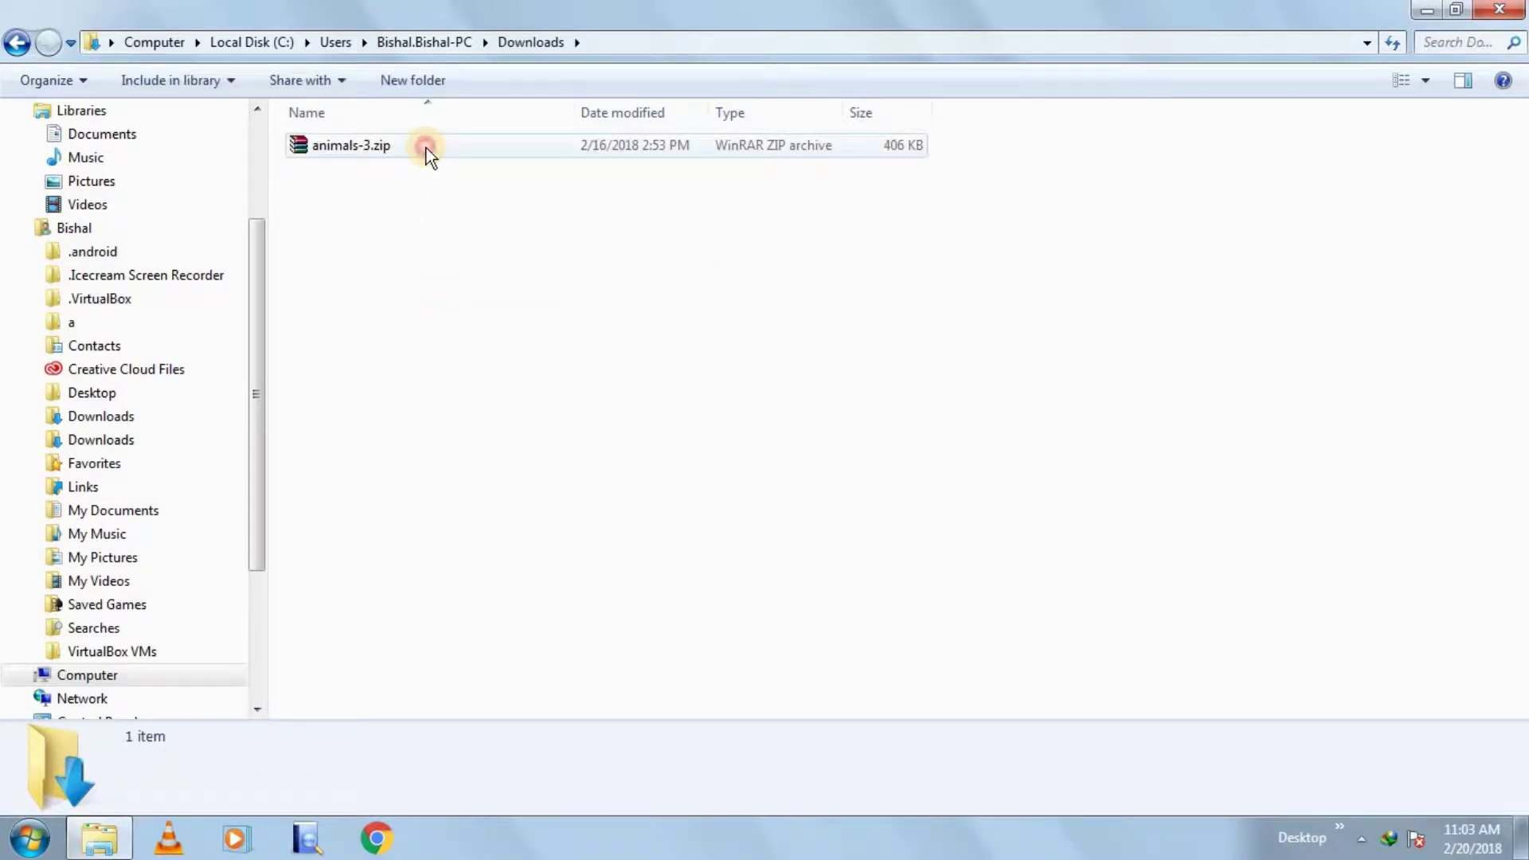
Step: Extract animals-3.zip into an animals-3 folder in Downloads, keeping the default extraction options
left_click(425, 147)
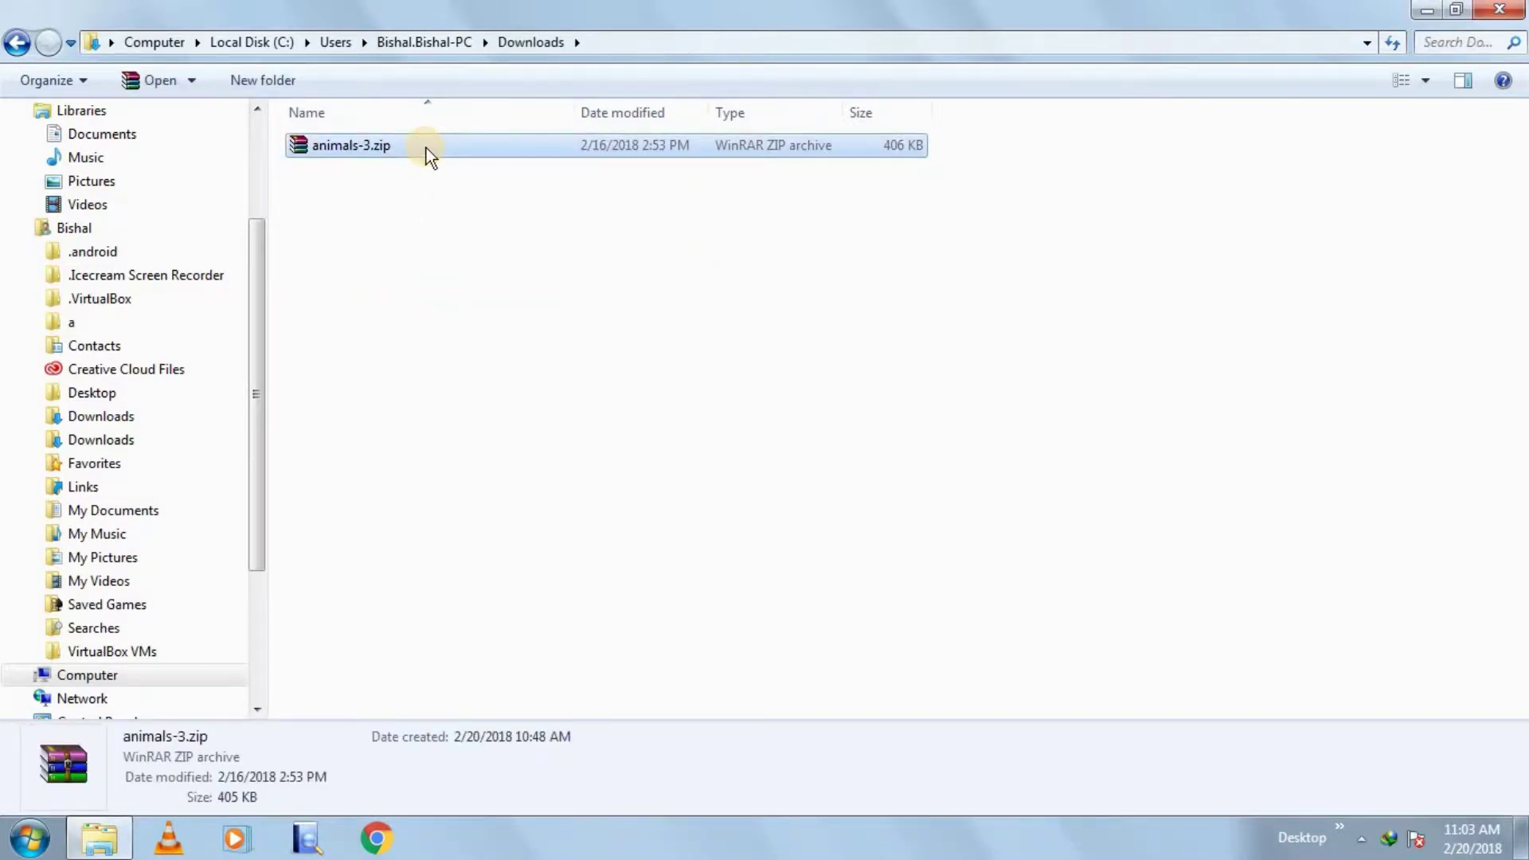
right_click(426, 148)
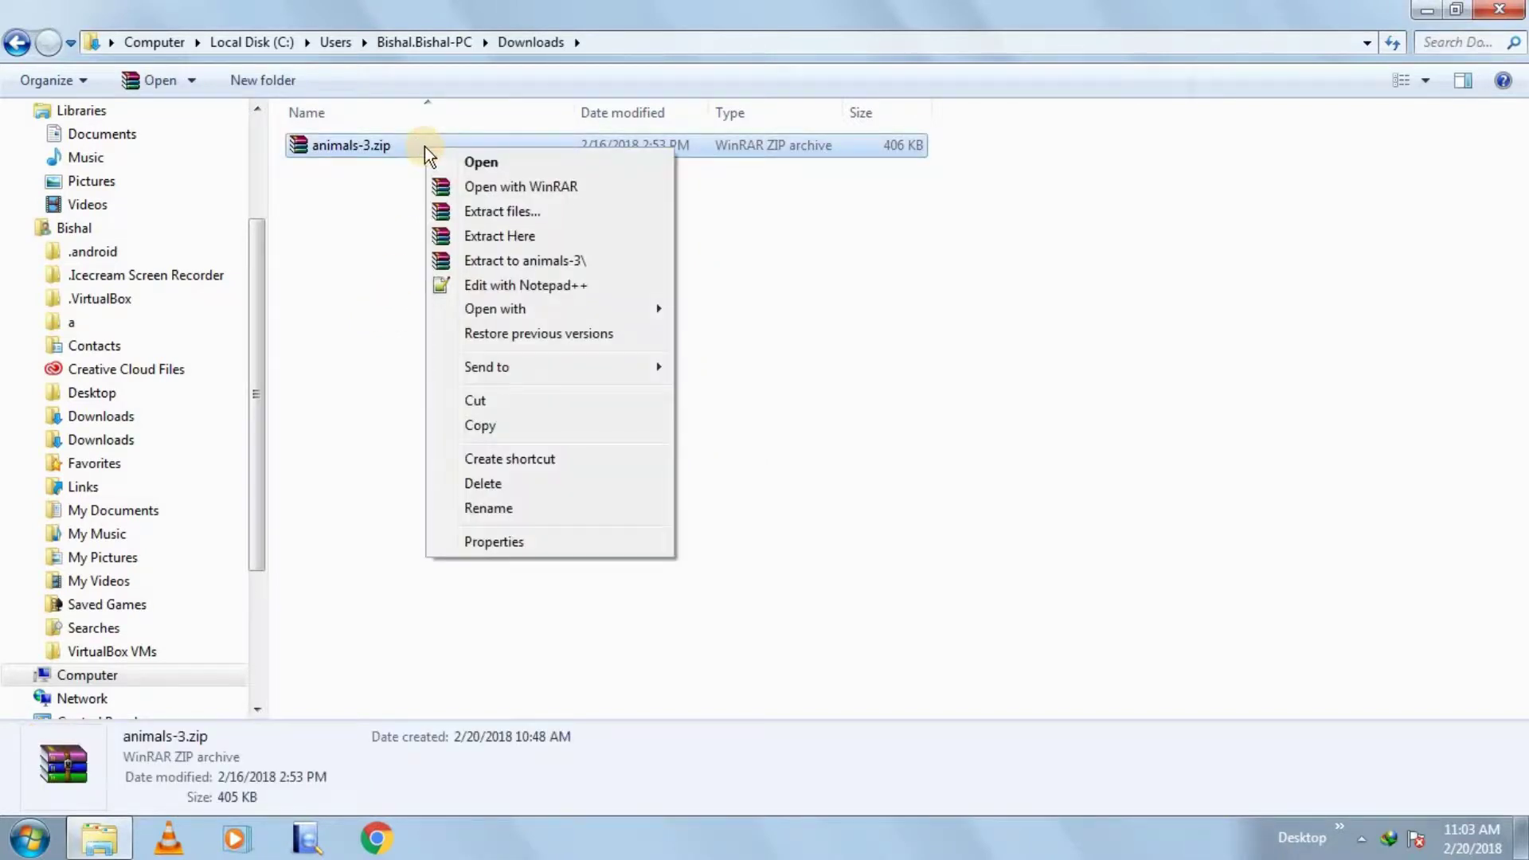
left_click(508, 212)
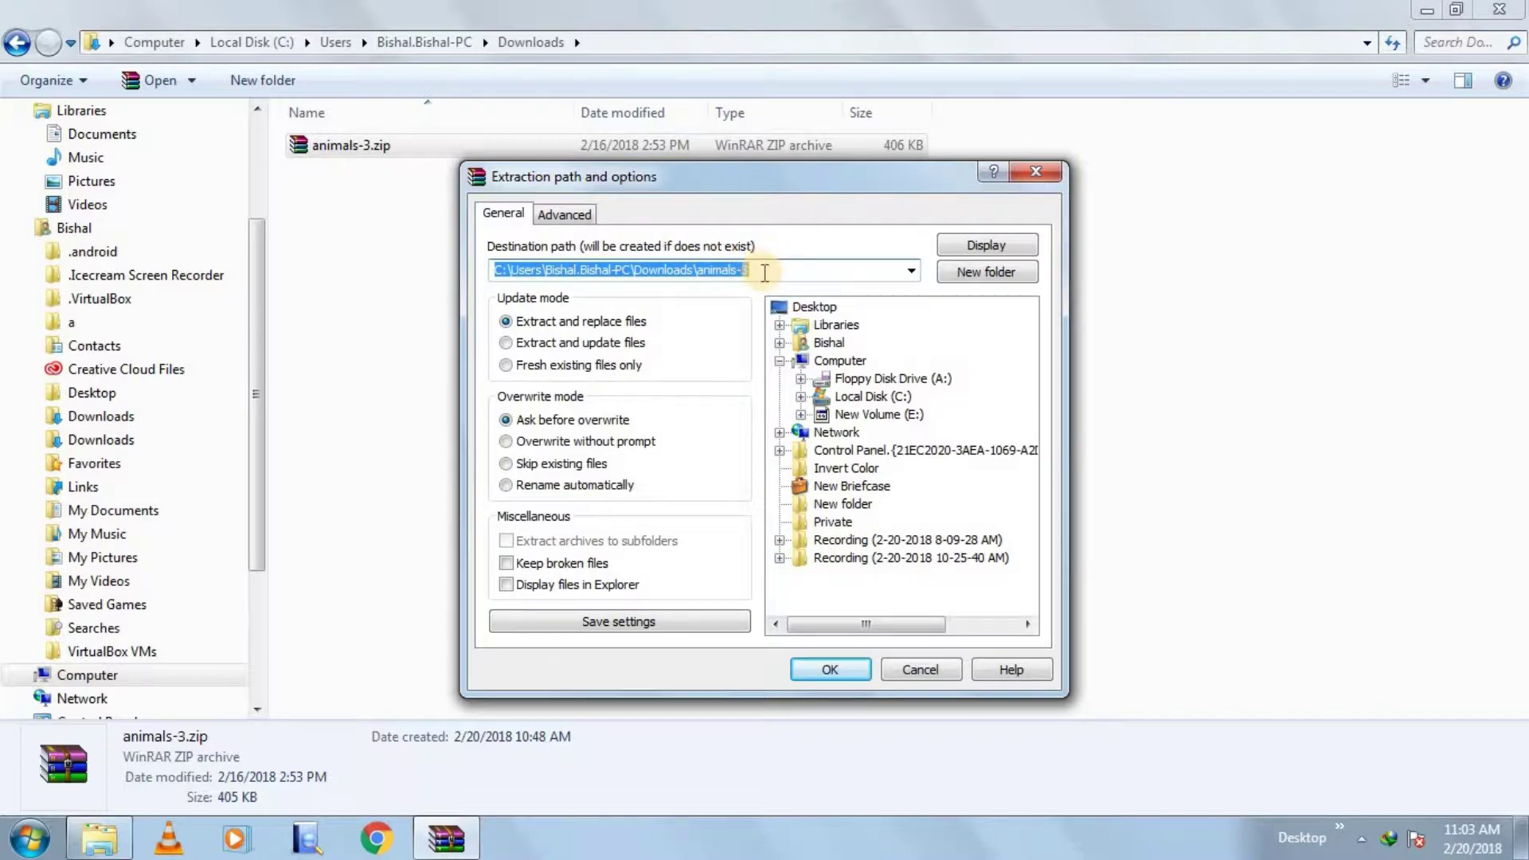
left_click(842, 678)
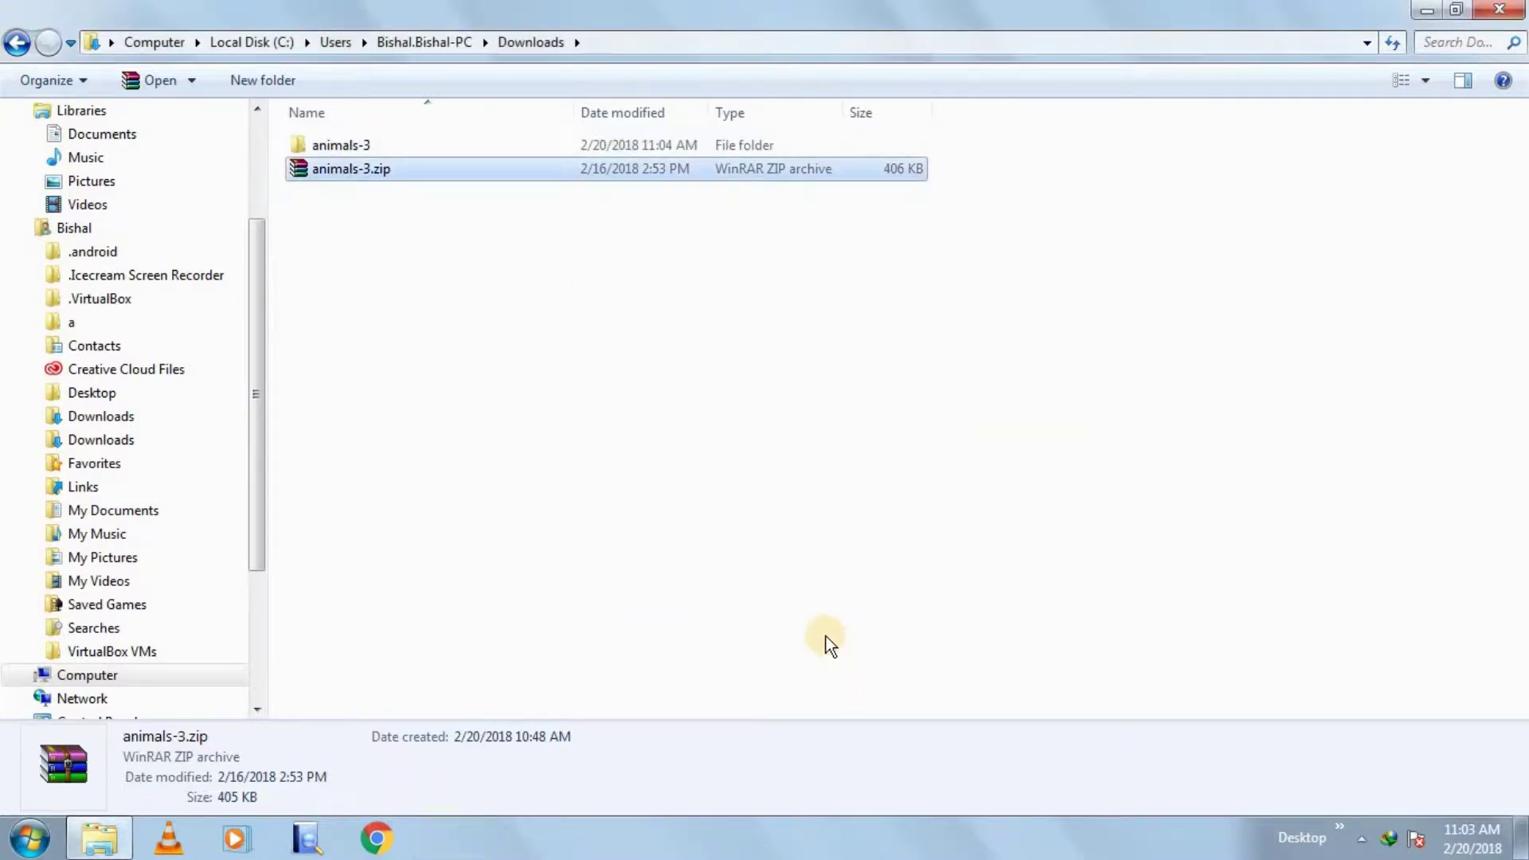
Step: Look through the cursor files in the extracted animals-3 folder and close the folder window
double_click(467, 150)
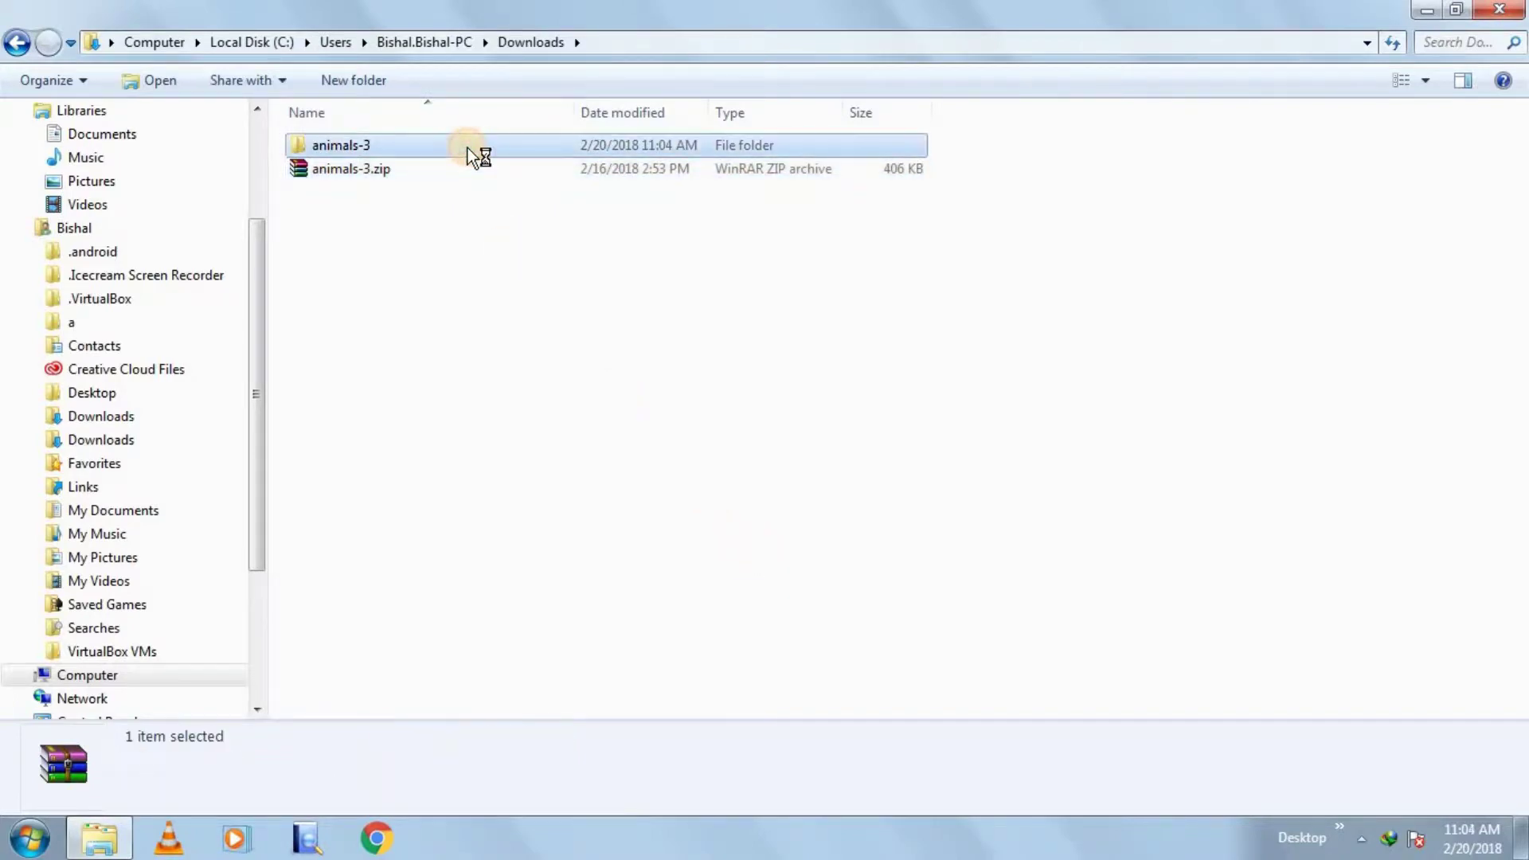
scroll(478, 187, "down", 5)
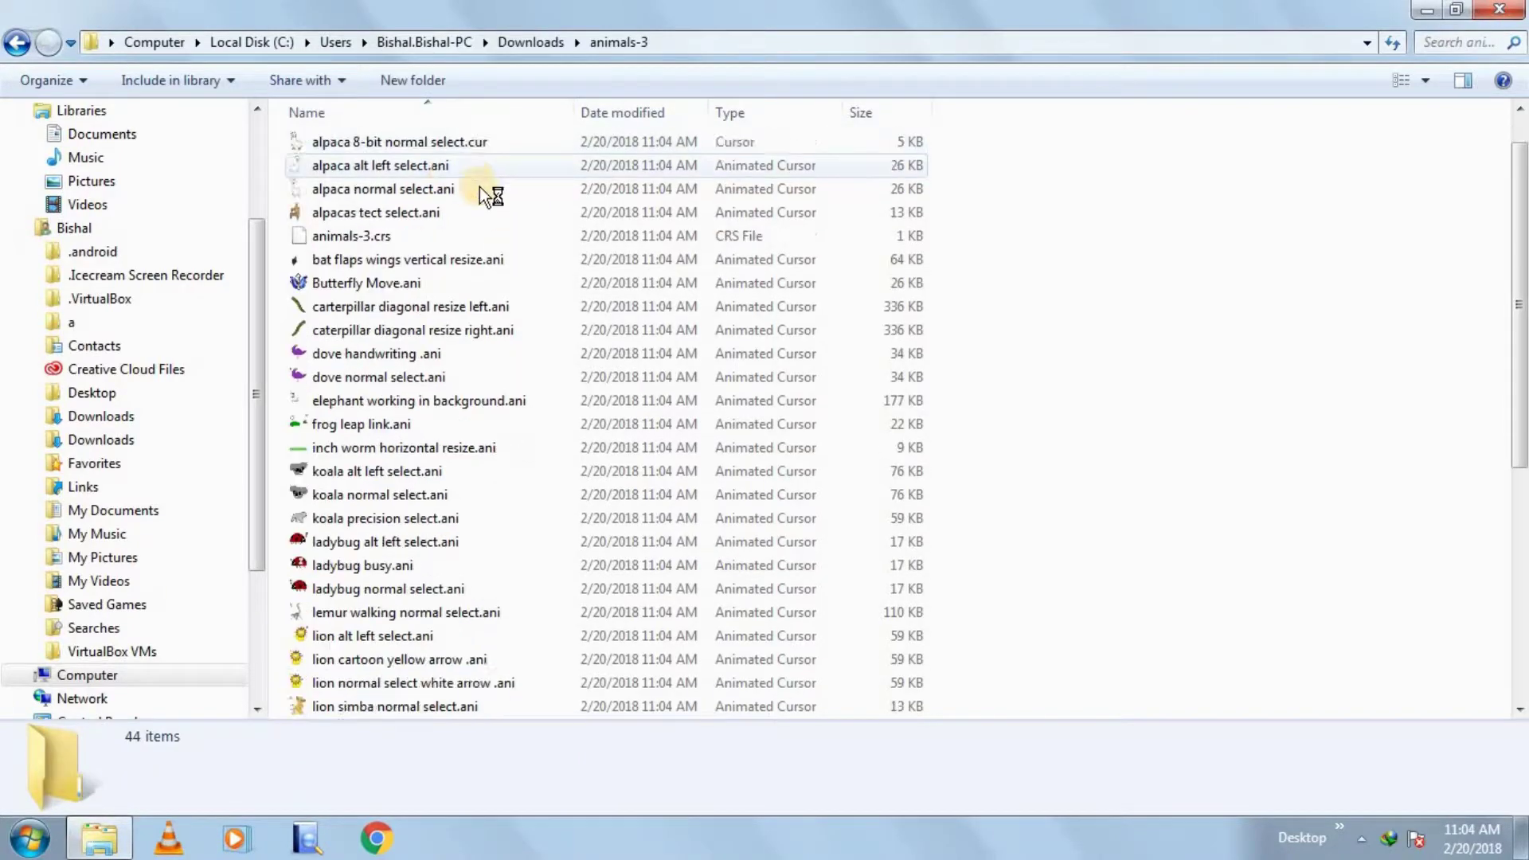
scroll(479, 191, "down", 2)
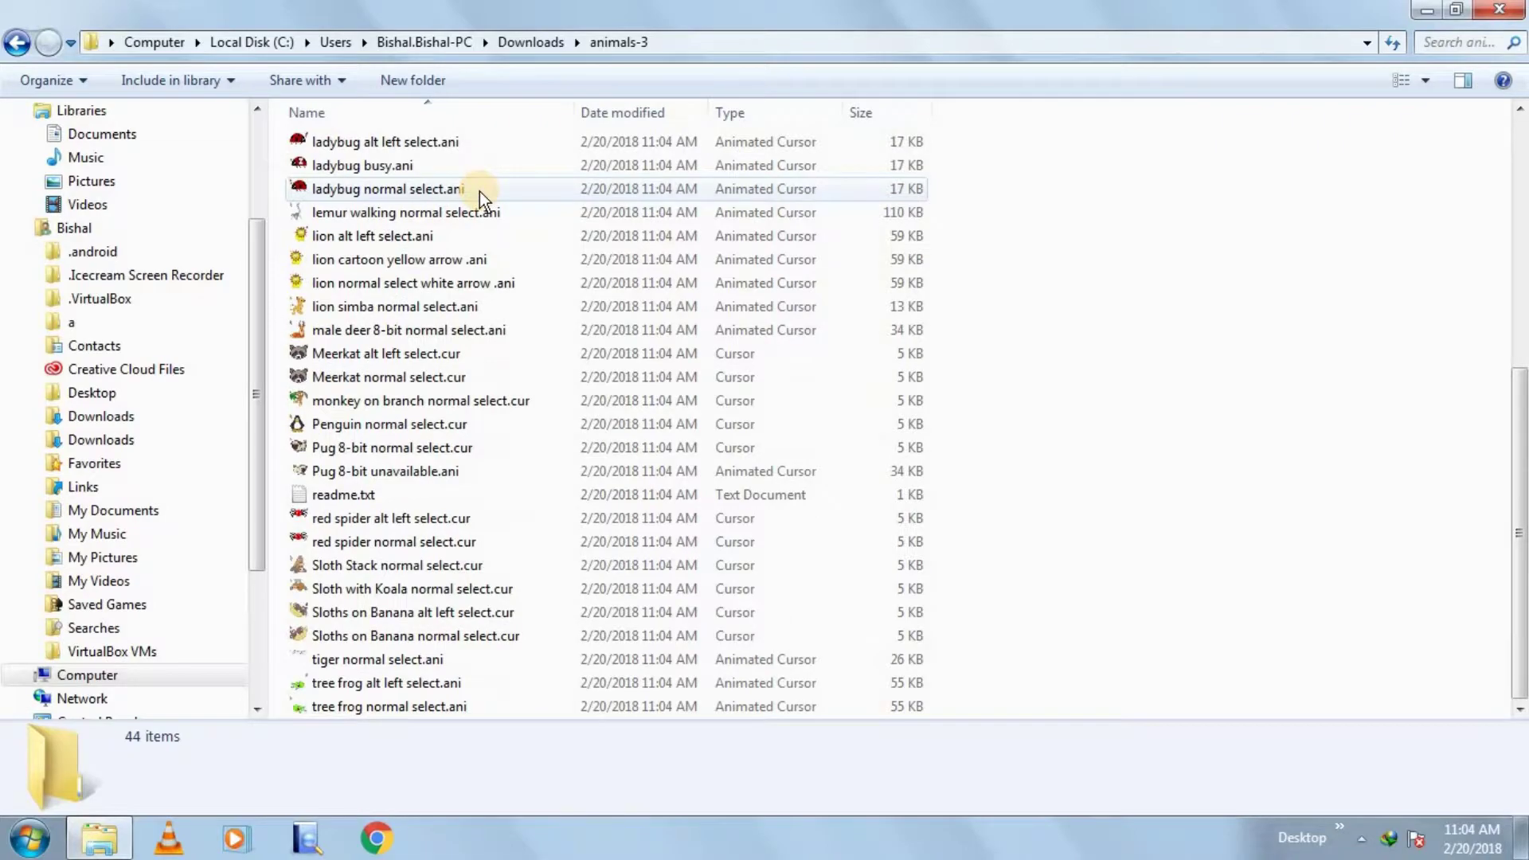
scroll(479, 191, "up", 7)
left_click(1516, 9)
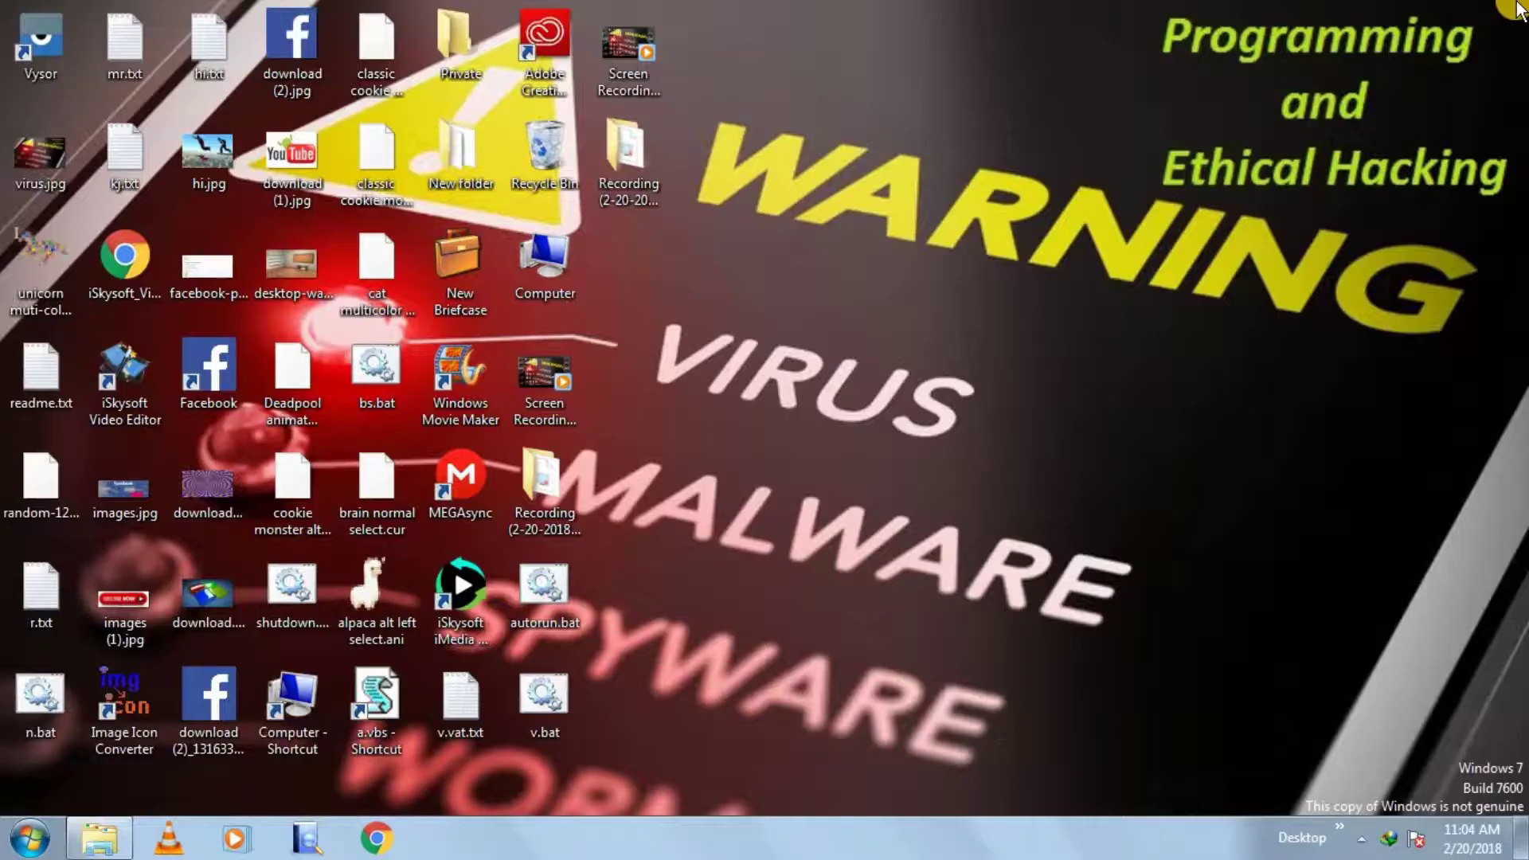
Step: Search the system for "mouse" and open the pointer settings in Mouse Properties
left_click(19, 850)
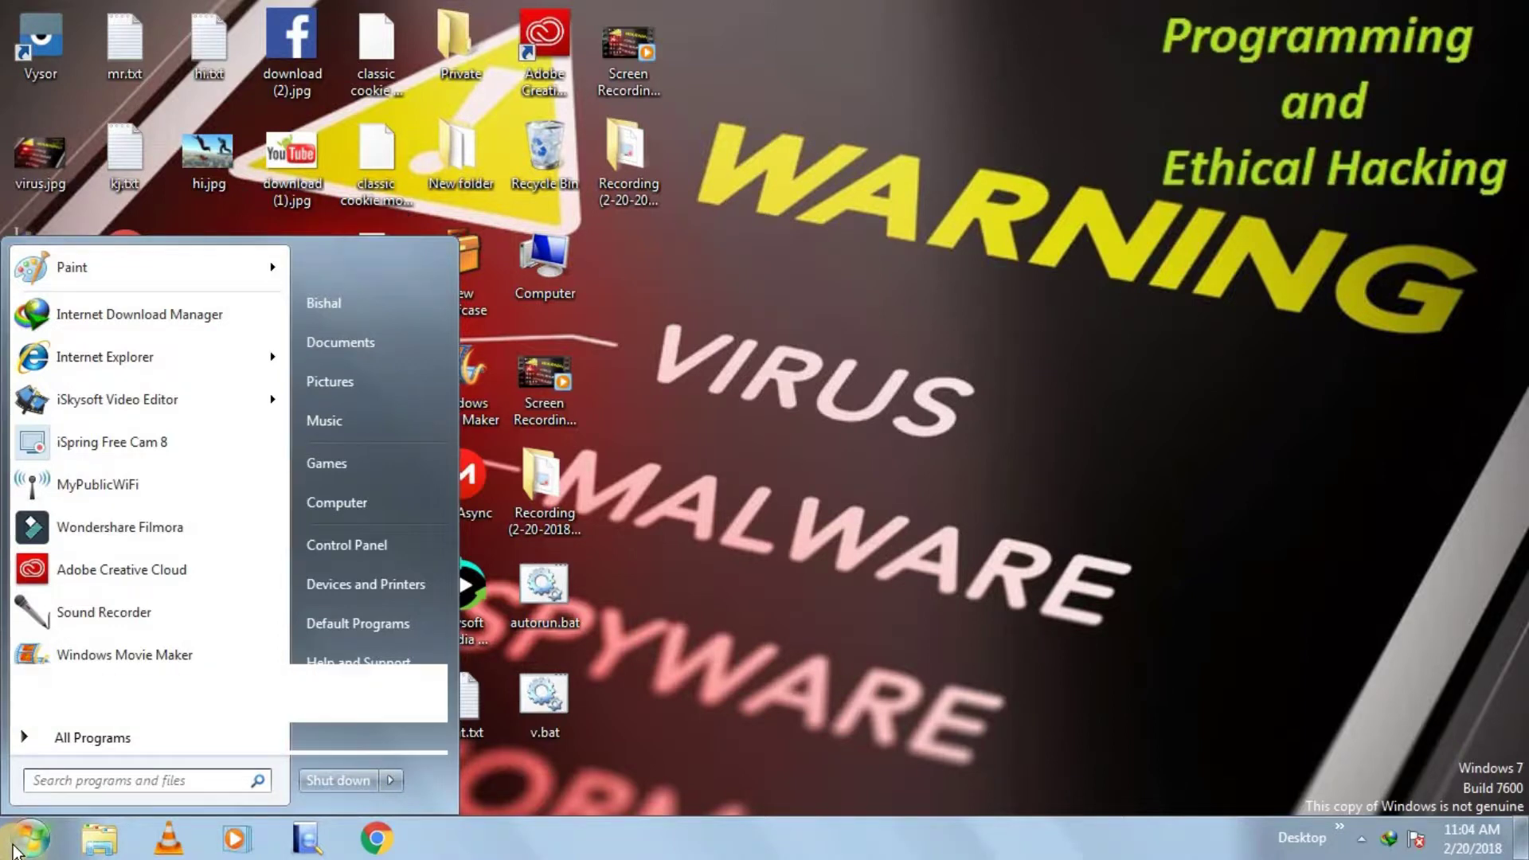
type("mouse")
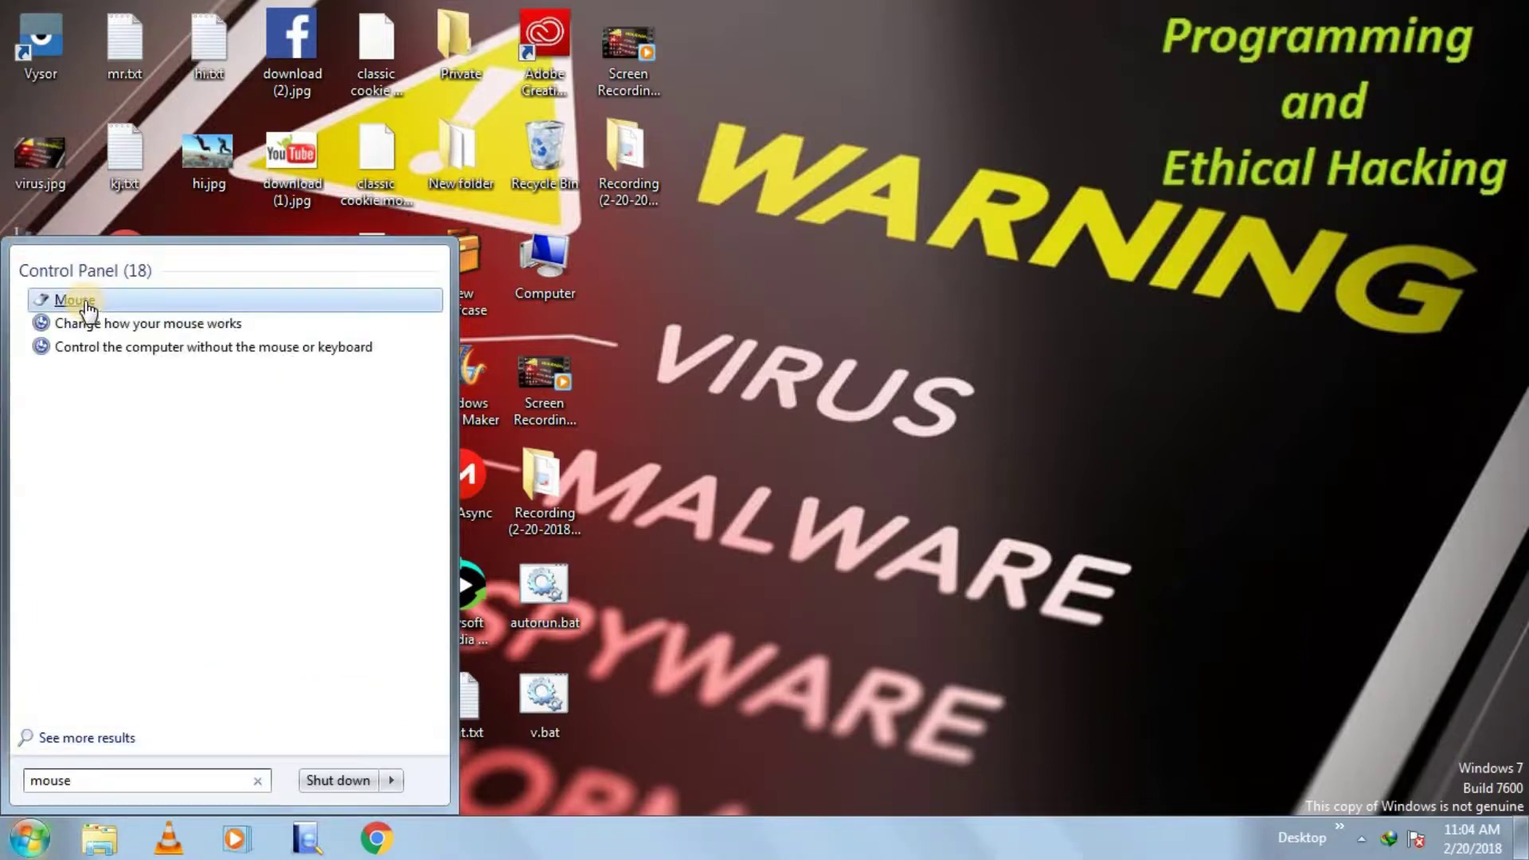
left_click(85, 303)
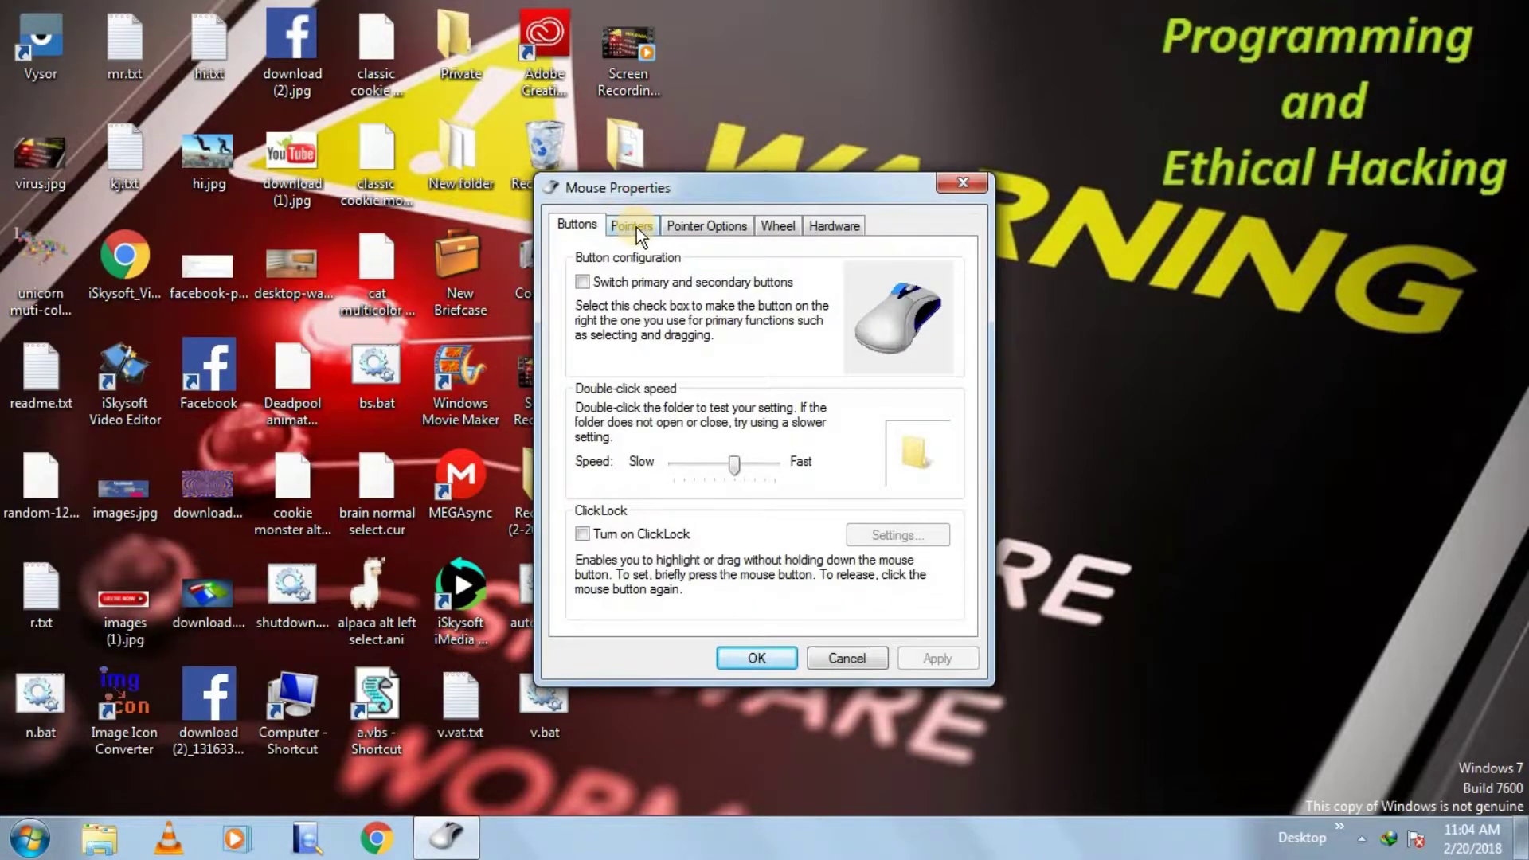
left_click(636, 228)
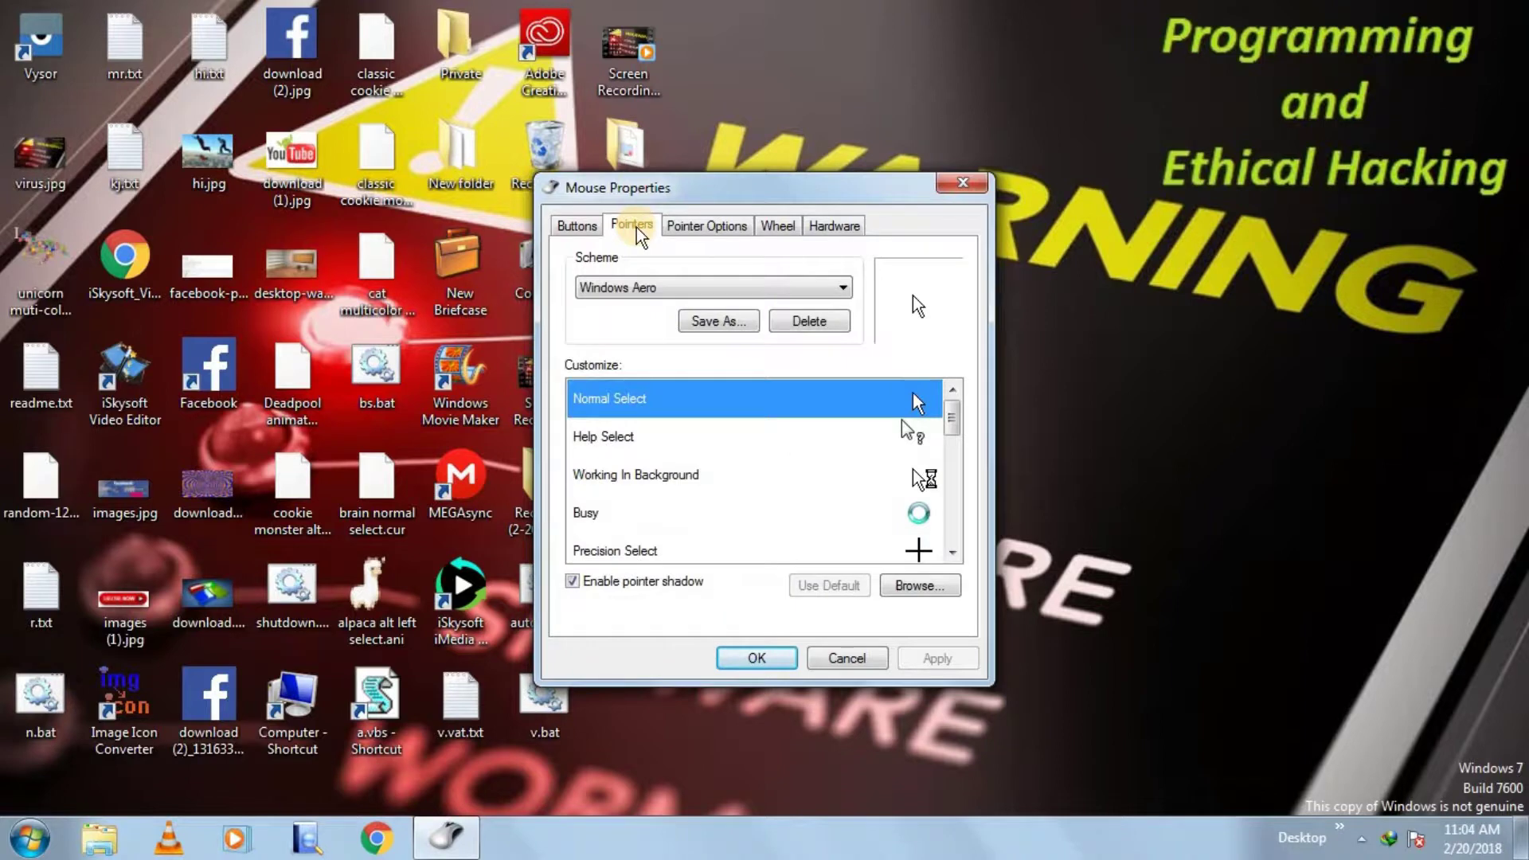
Step: Browse for a new Normal Select pointer in the animals-3 folder within the user's Downloads on Local Disk (C:)
left_click(909, 588)
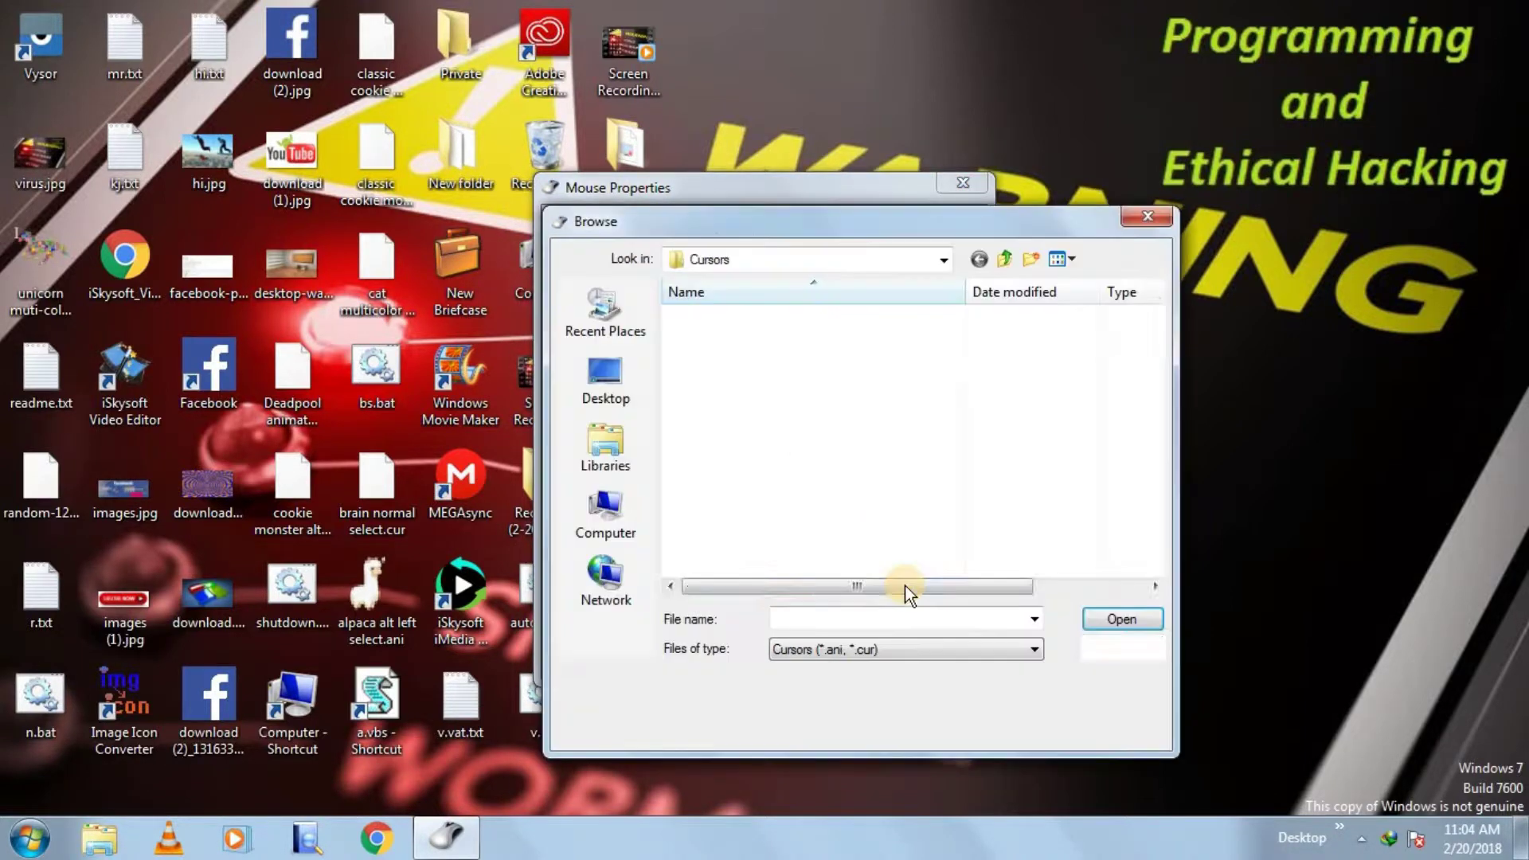
left_click(603, 381)
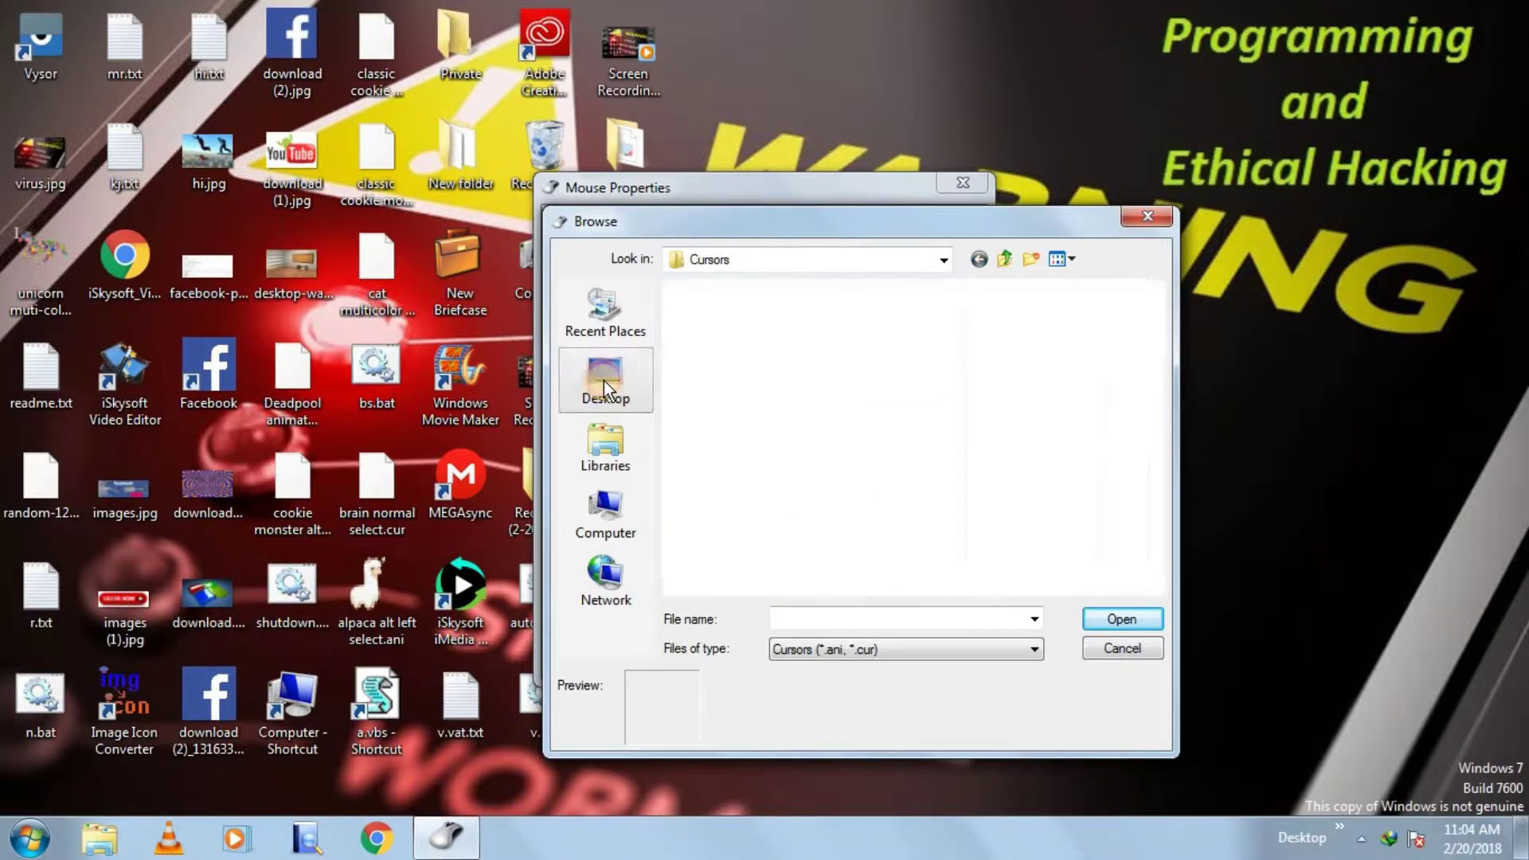
left_click(782, 429)
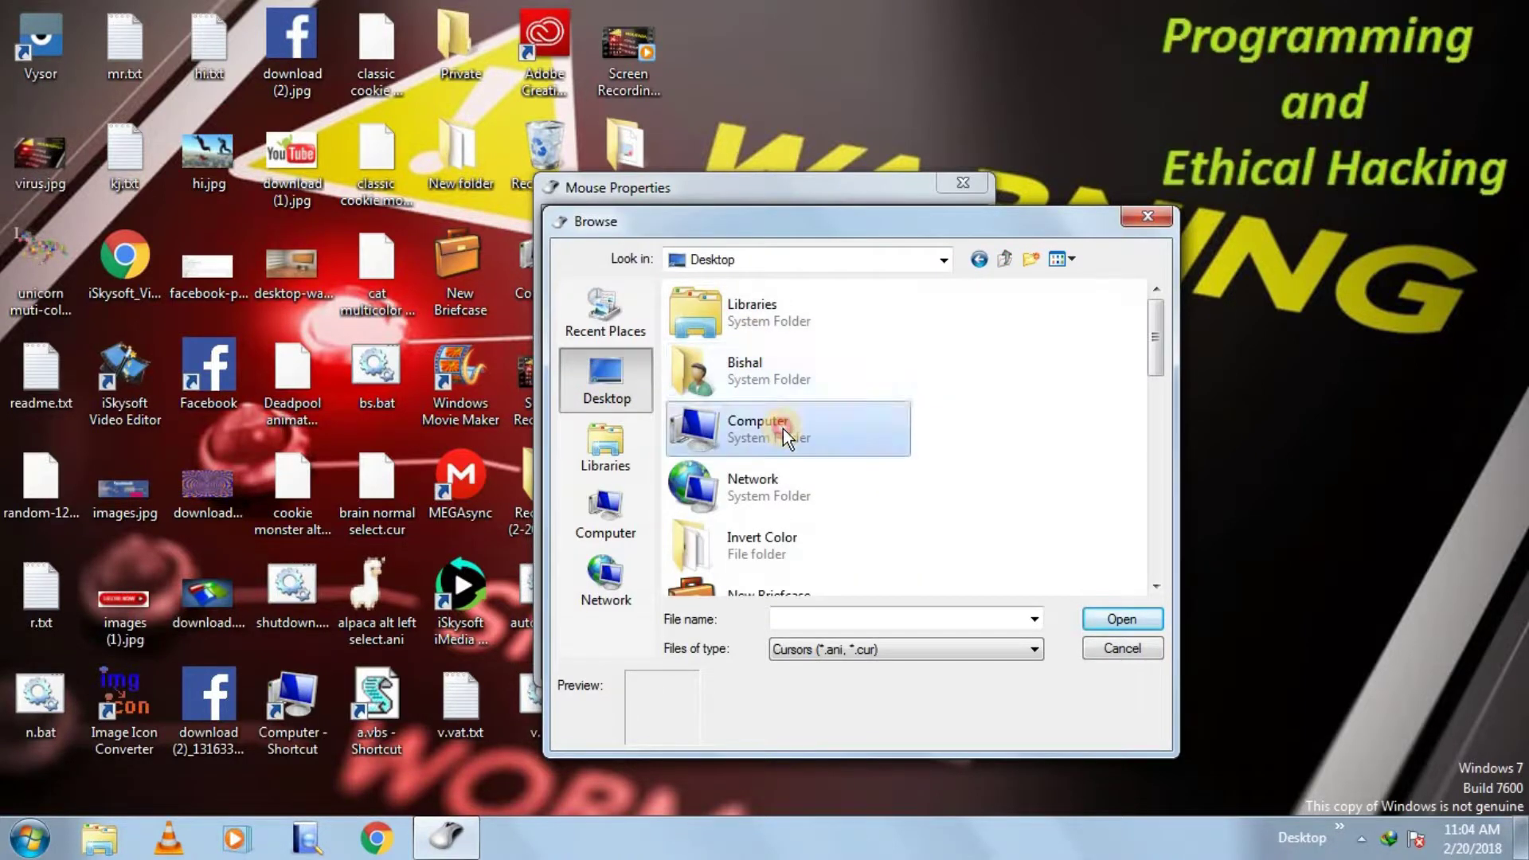
double_click(783, 429)
double_click(774, 326)
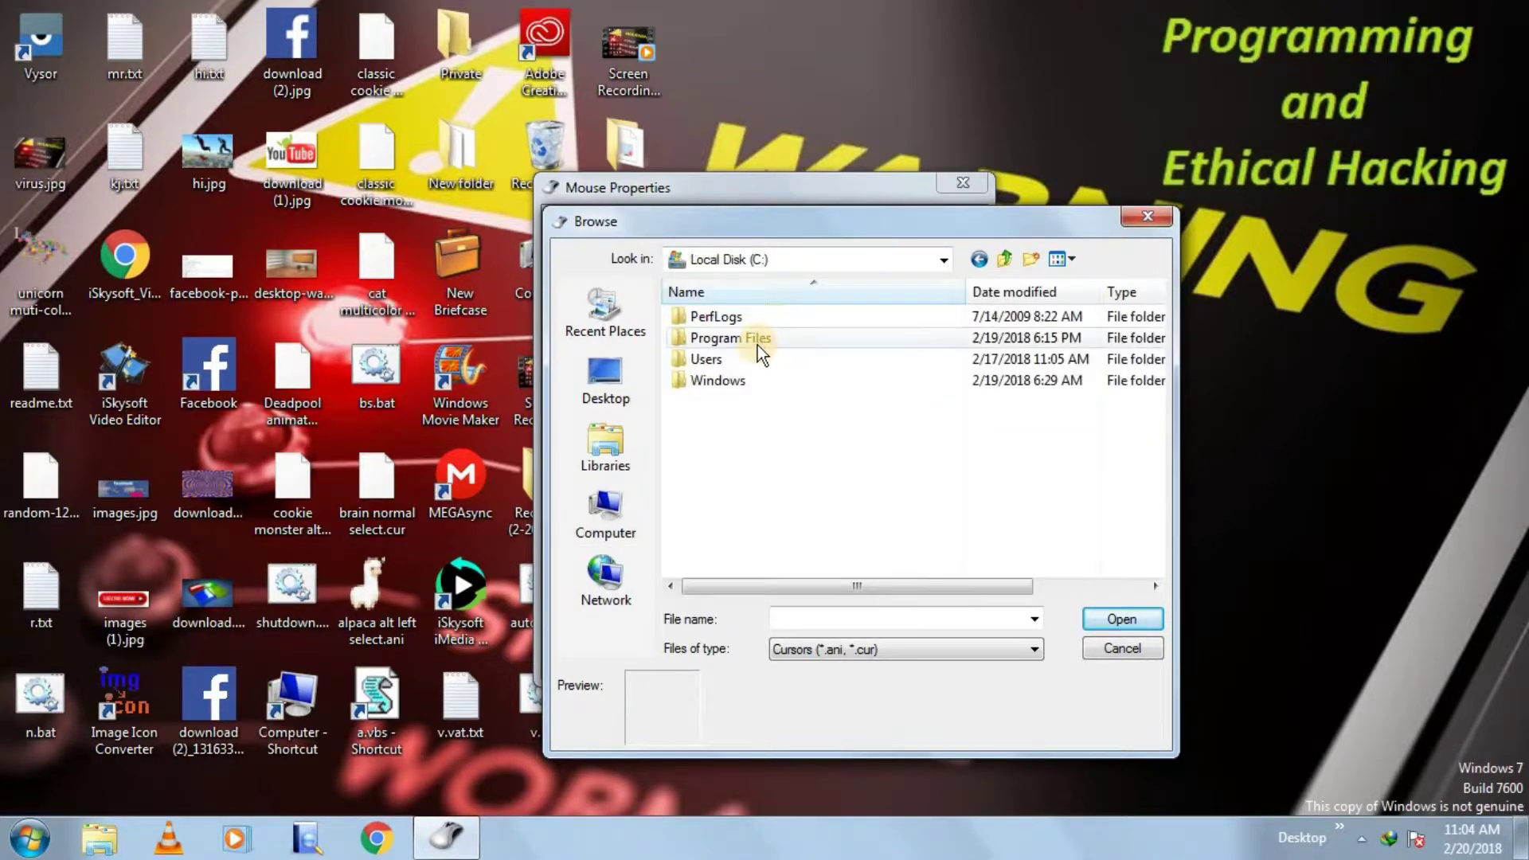
double_click(741, 359)
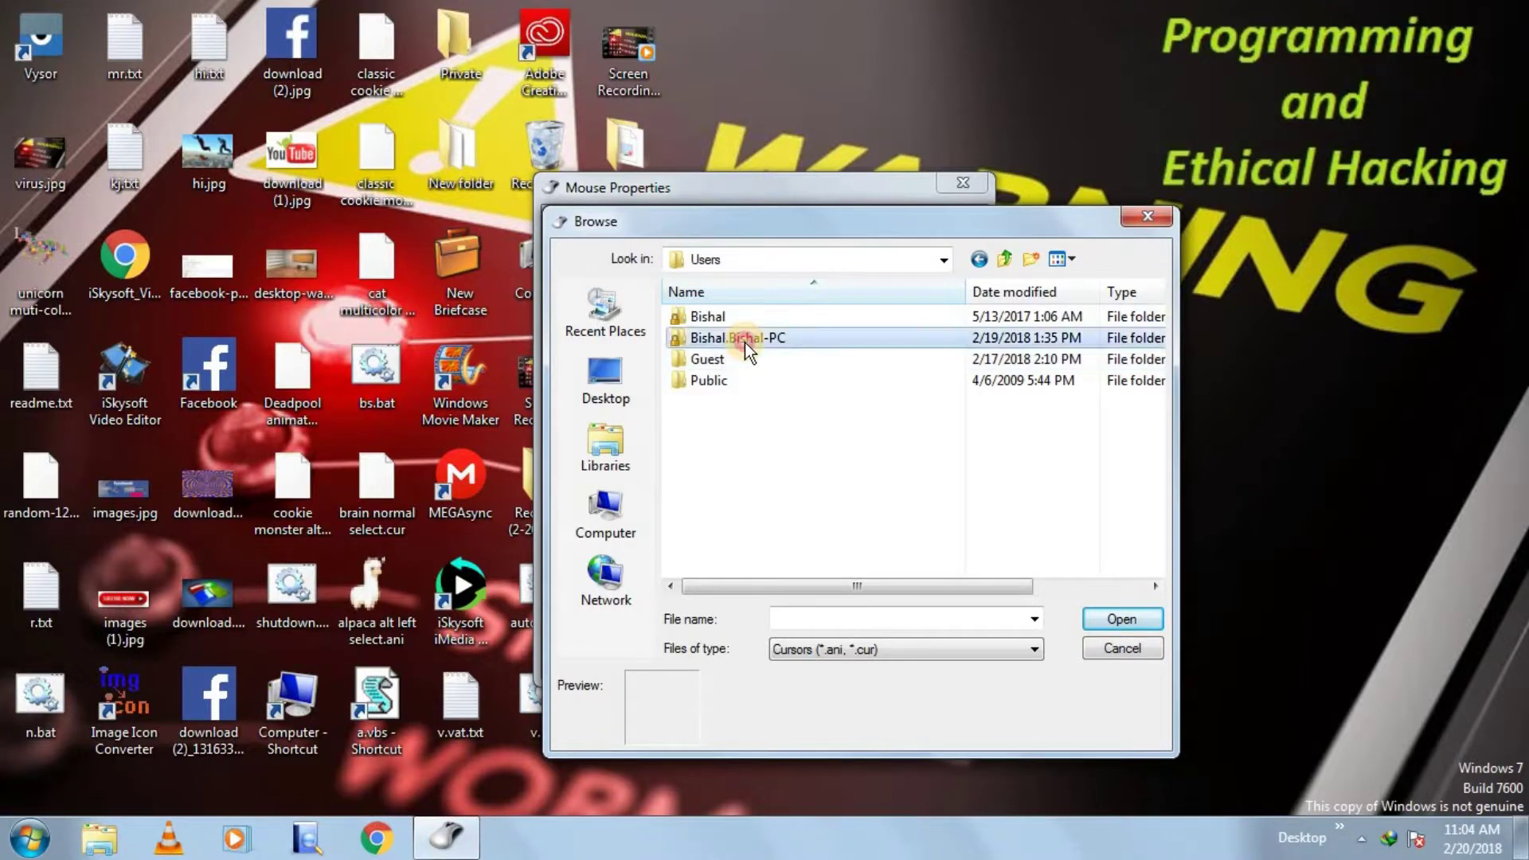
double_click(744, 340)
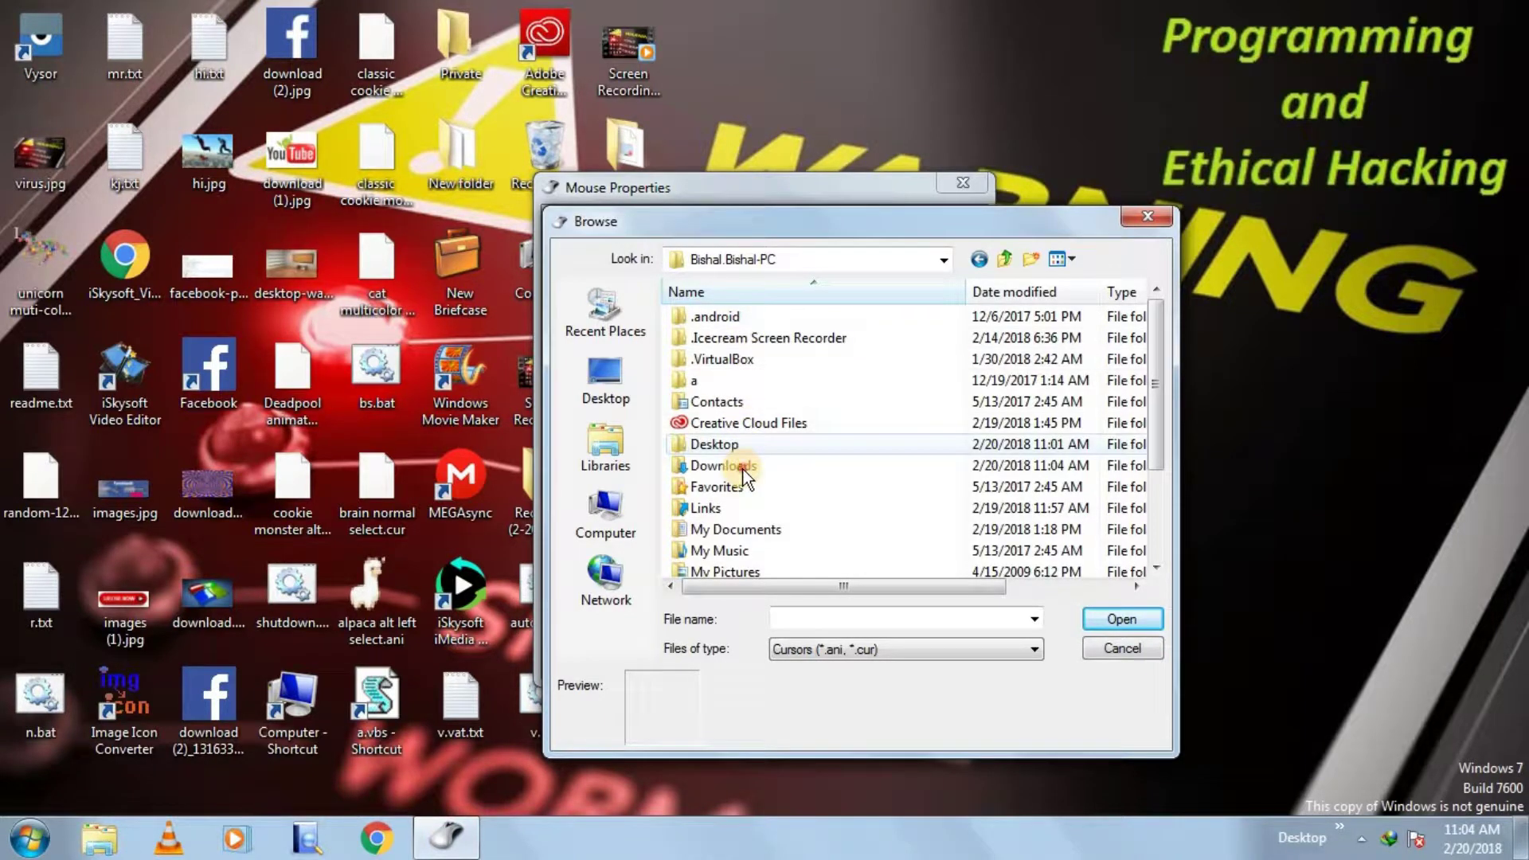
double_click(723, 465)
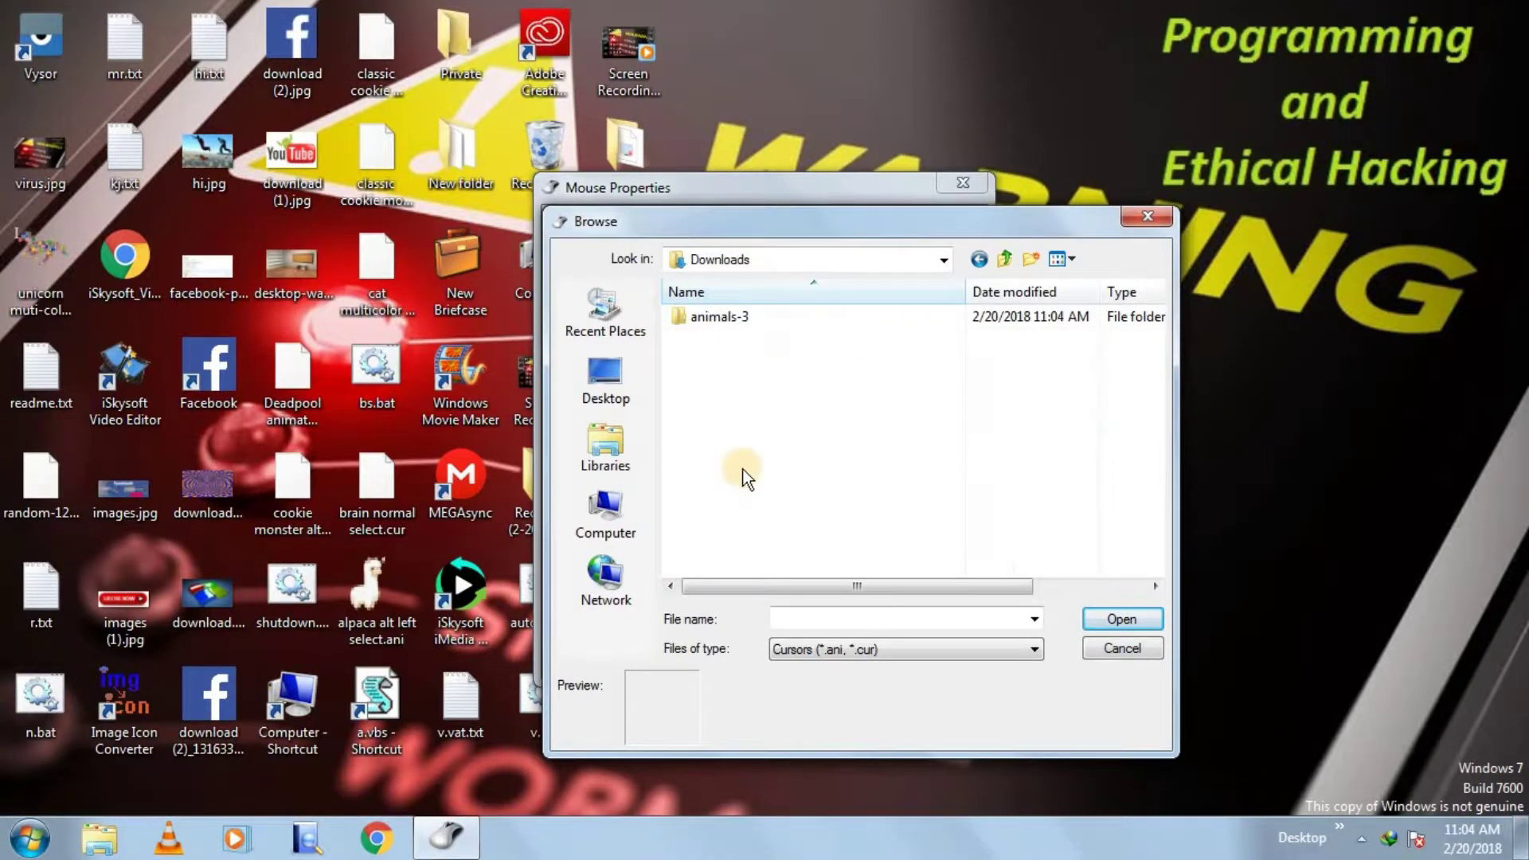
double_click(749, 317)
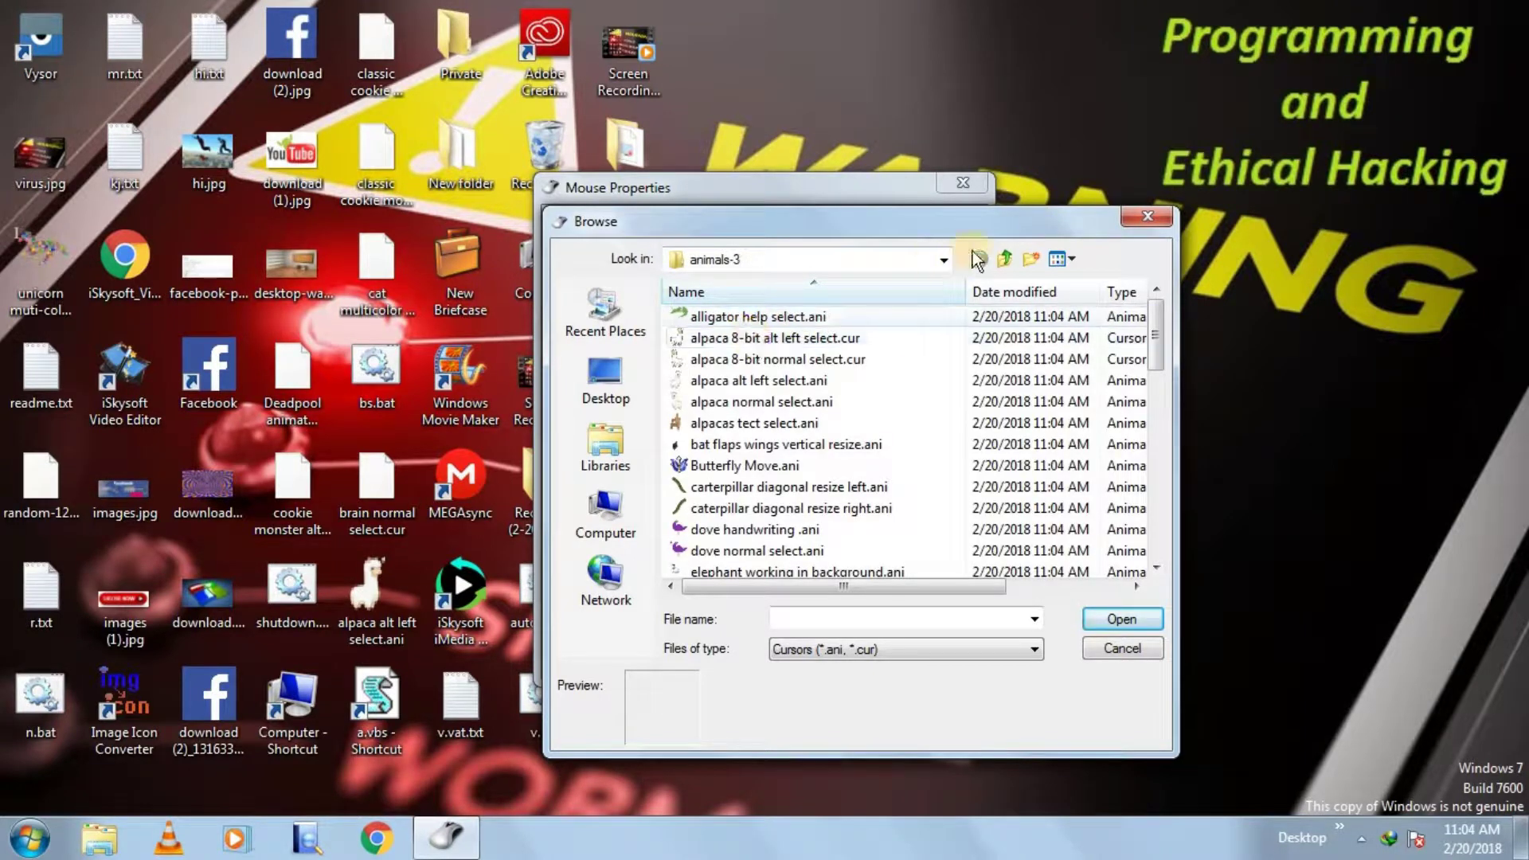
Step: Choose koala alt left select.ani from the animals-3 folder as the Normal Select pointer
left_click_drag(1000, 221, 1005, 81)
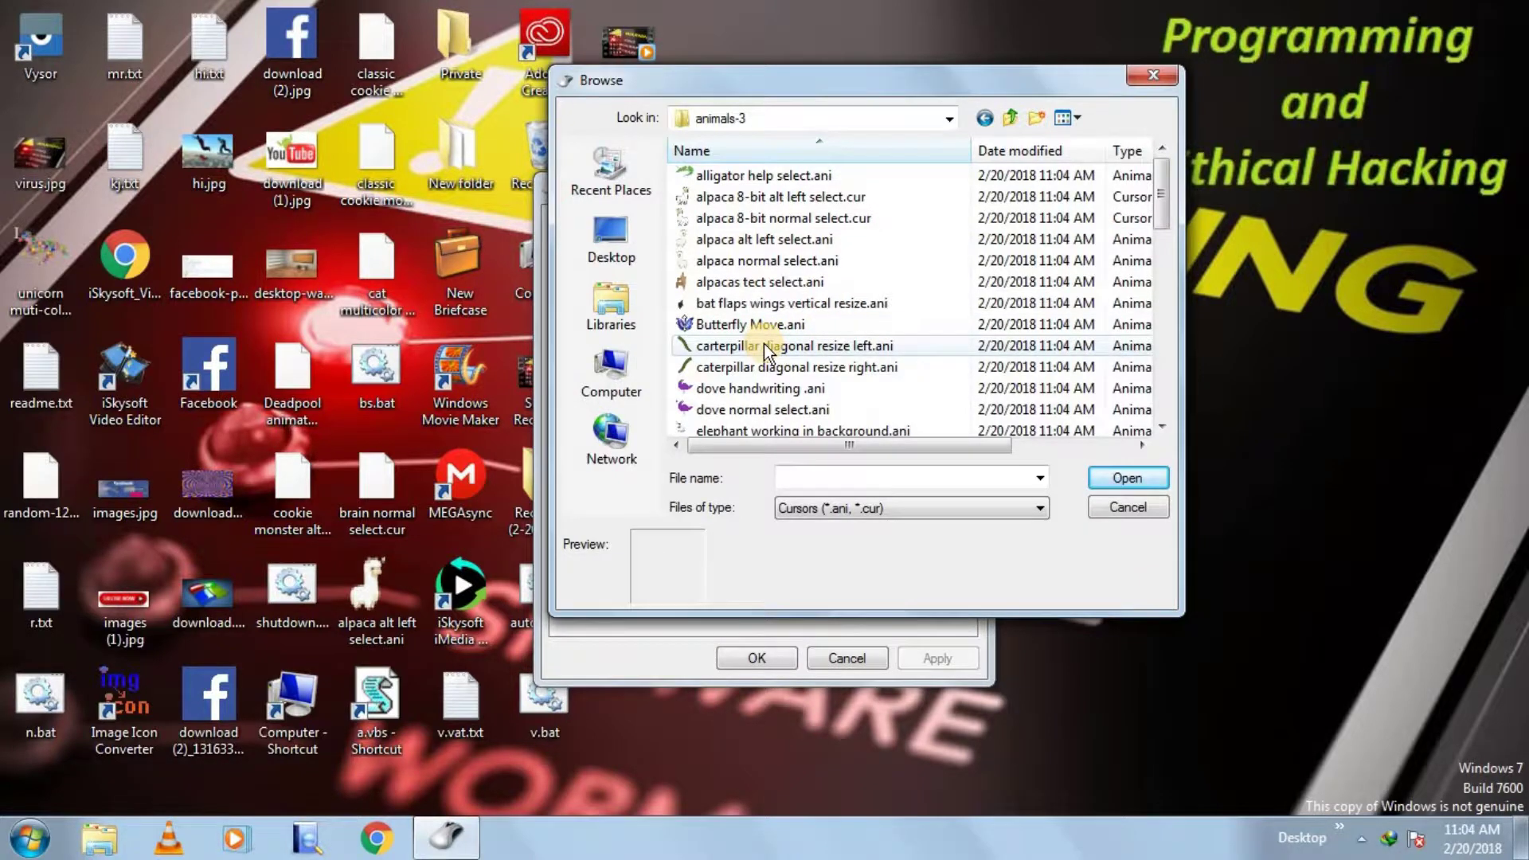
scroll(763, 343, "down", 1)
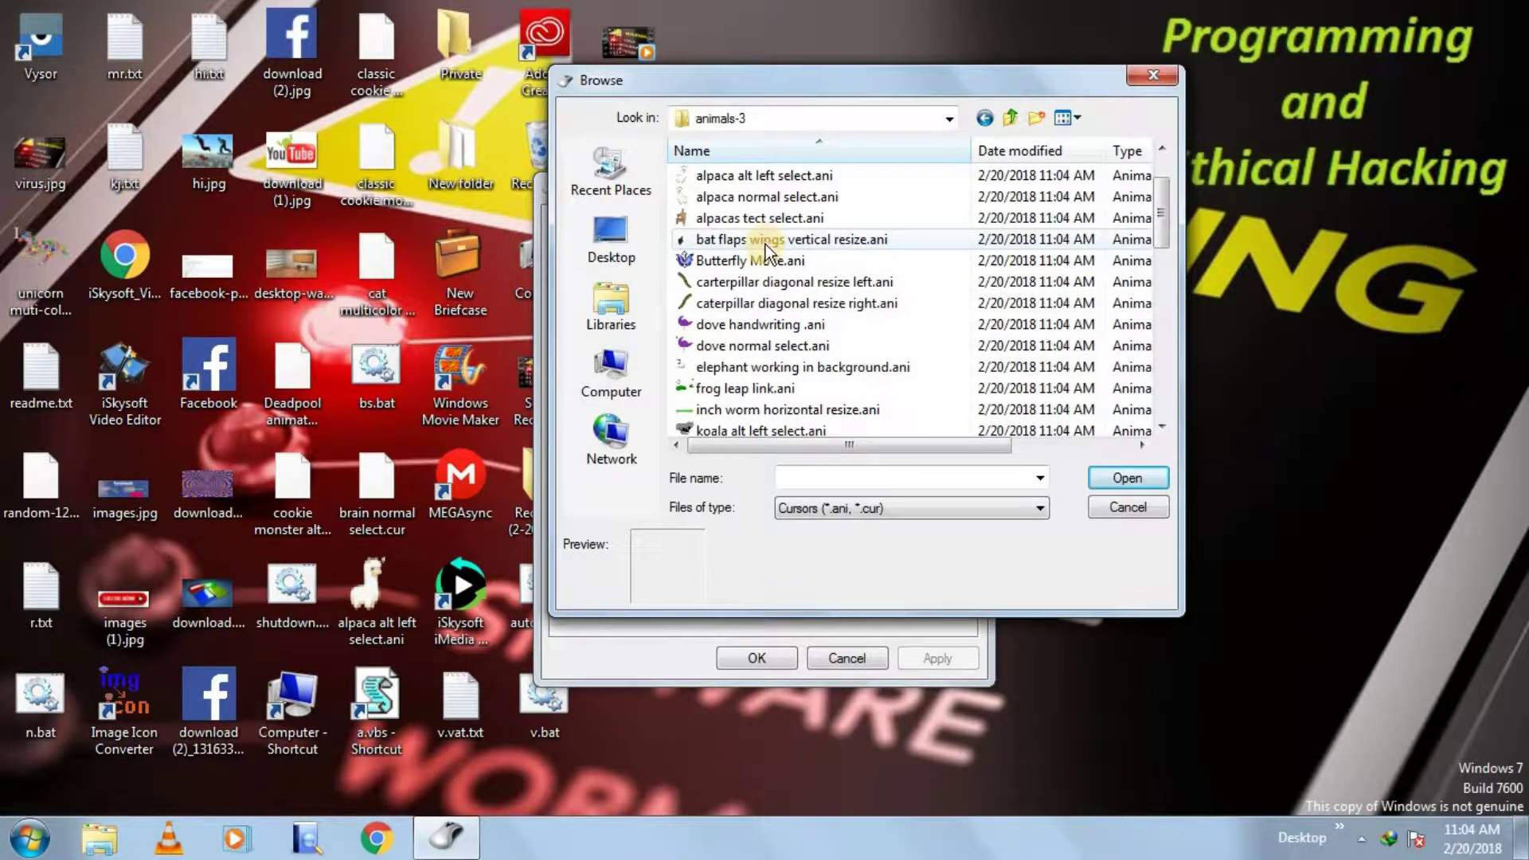
scroll(766, 219, "down", 1)
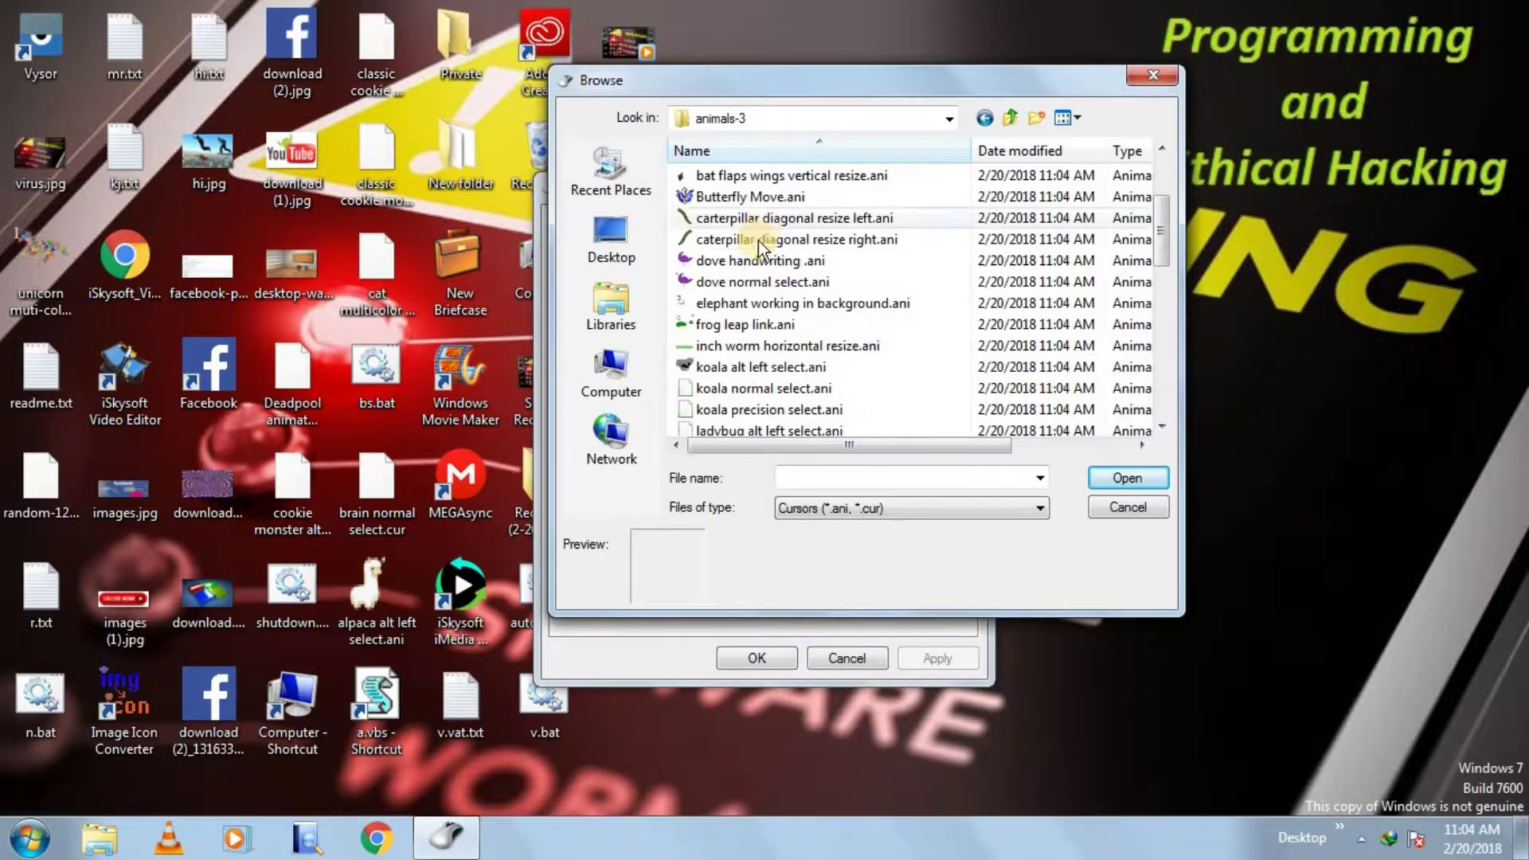
left_click(760, 371)
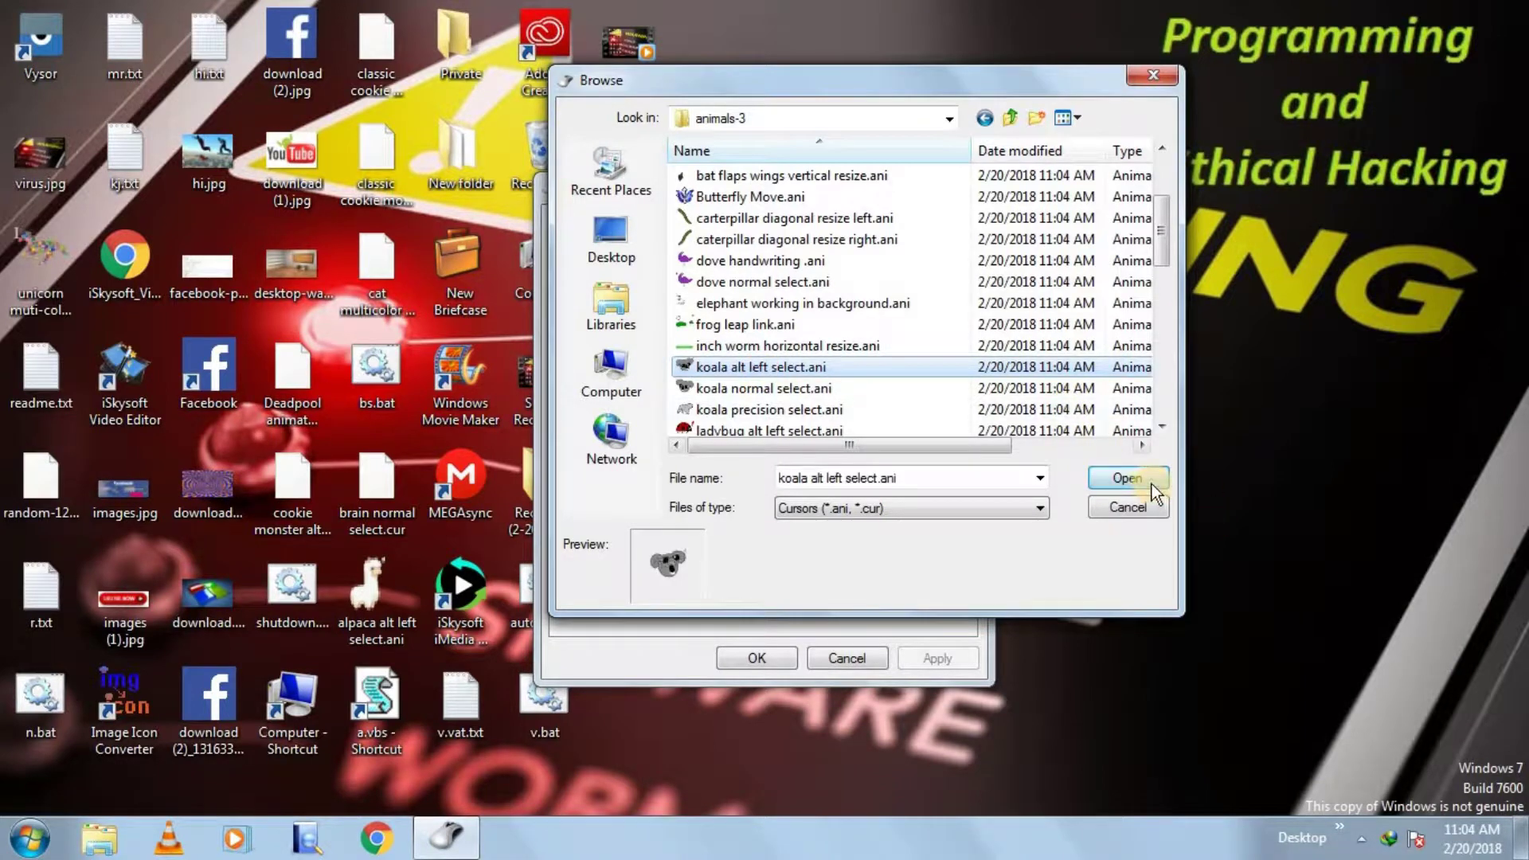
left_click(1127, 477)
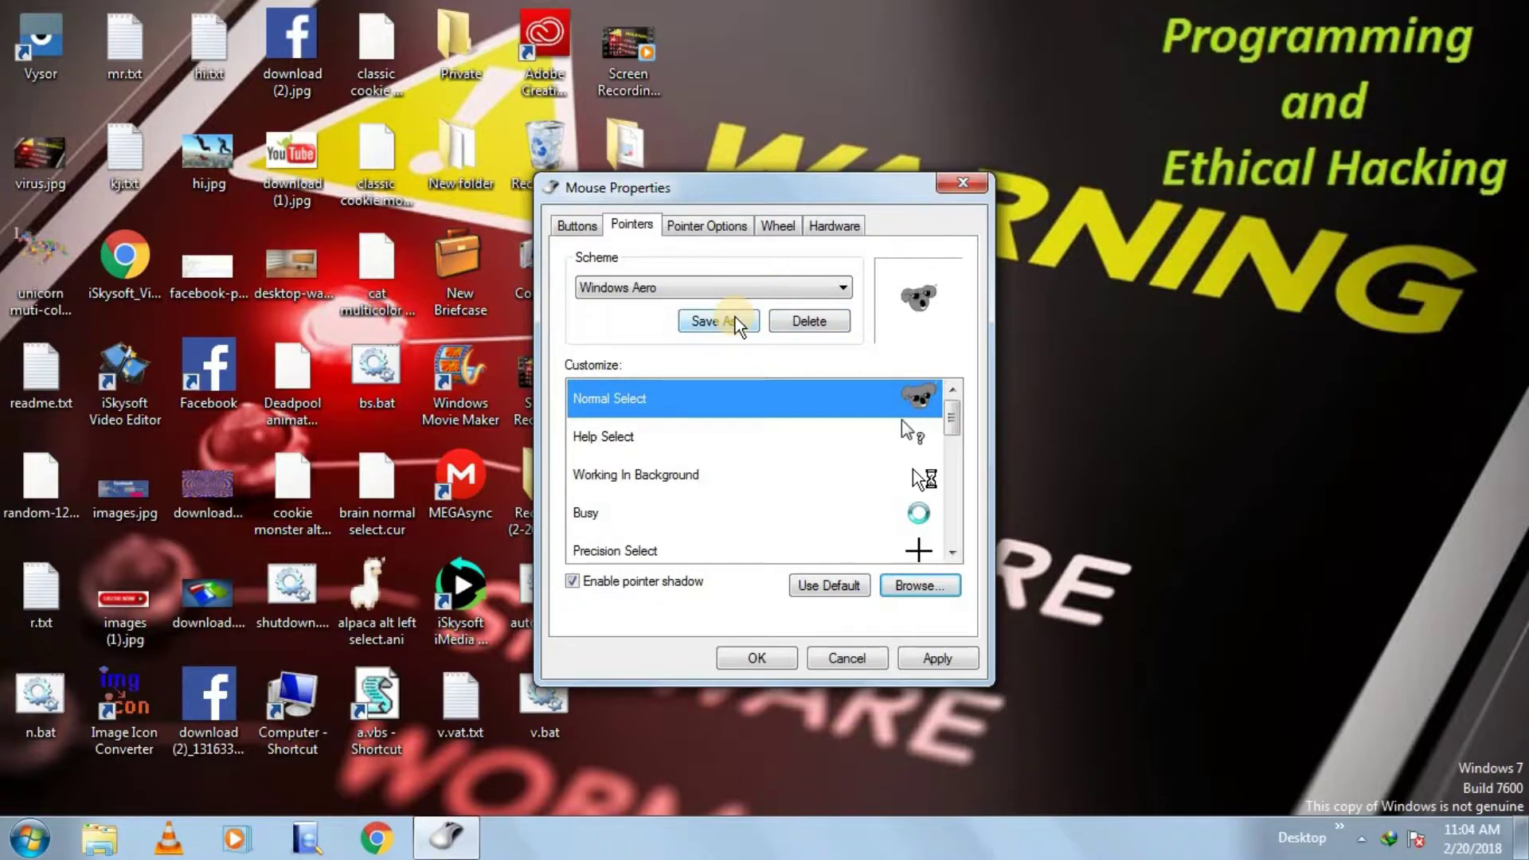
Step: Save the cursor scheme as Windows Aero, replacing the original scheme, and apply the mouse settings
left_click(735, 316)
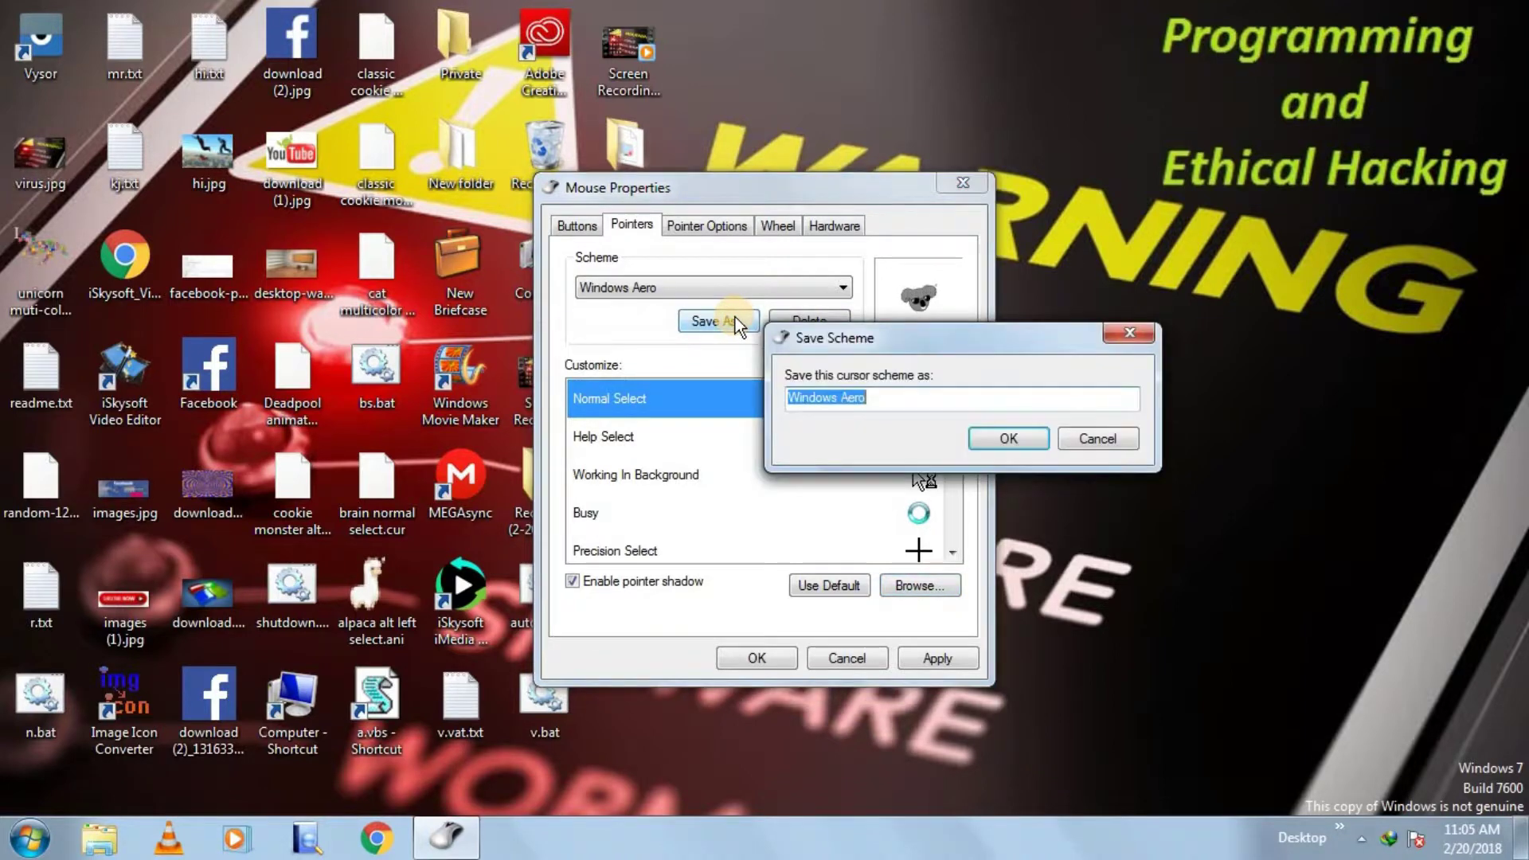
left_click(1033, 437)
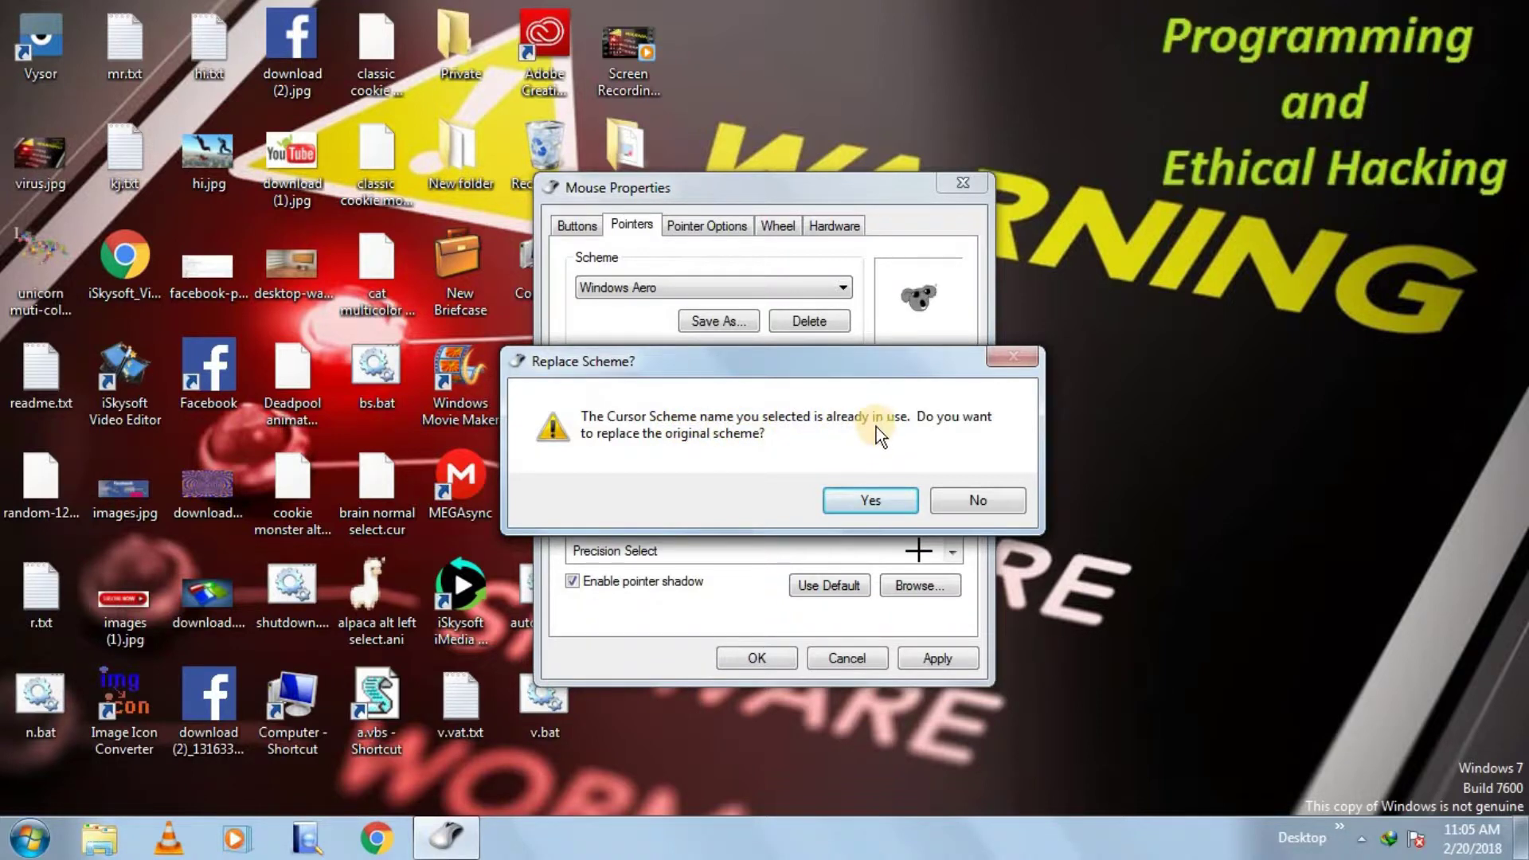
left_click(889, 497)
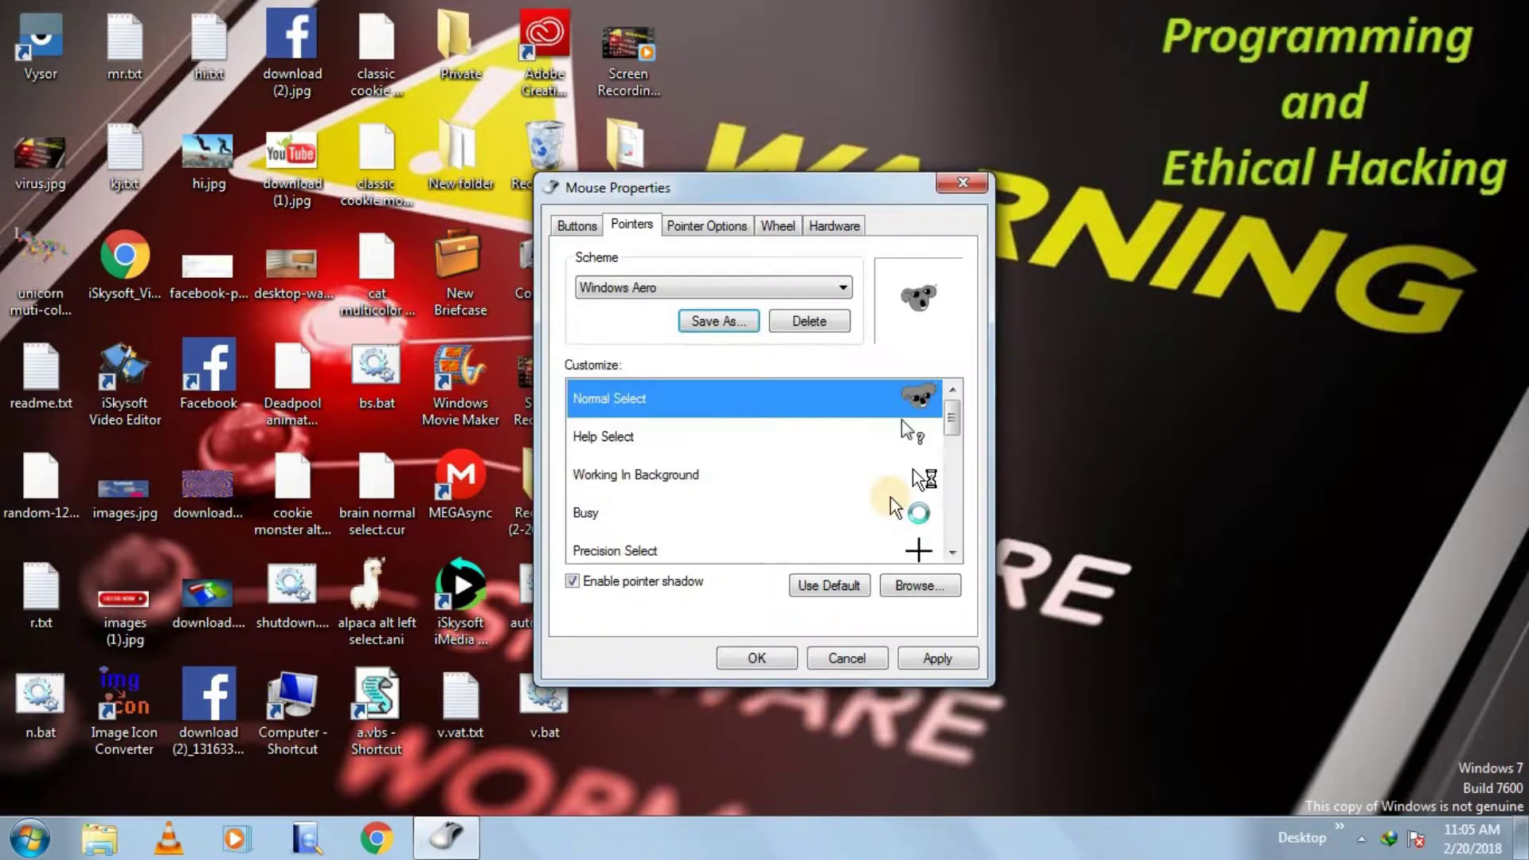
left_click(764, 660)
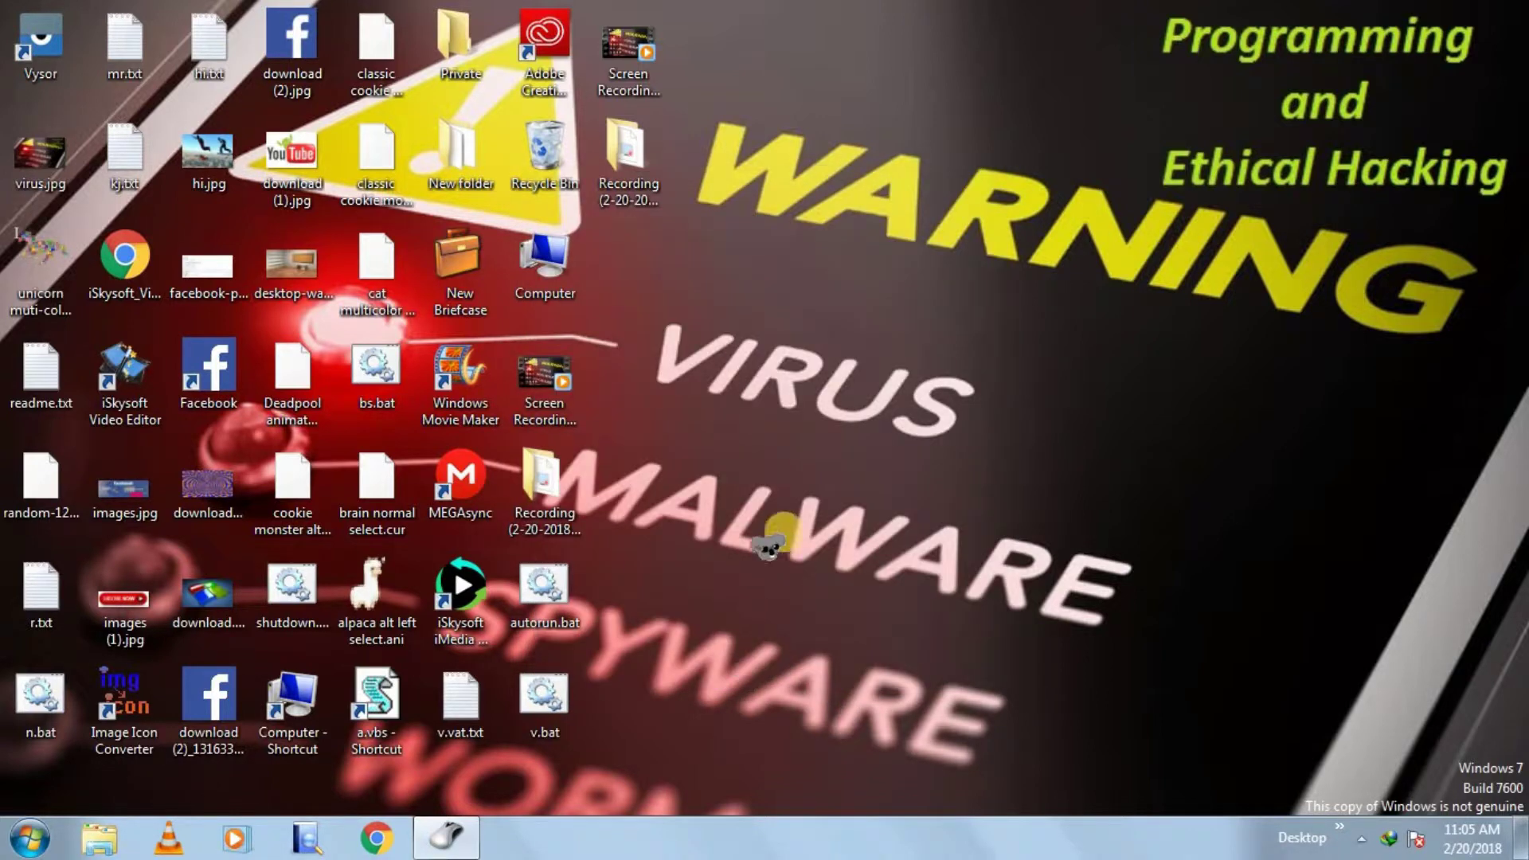